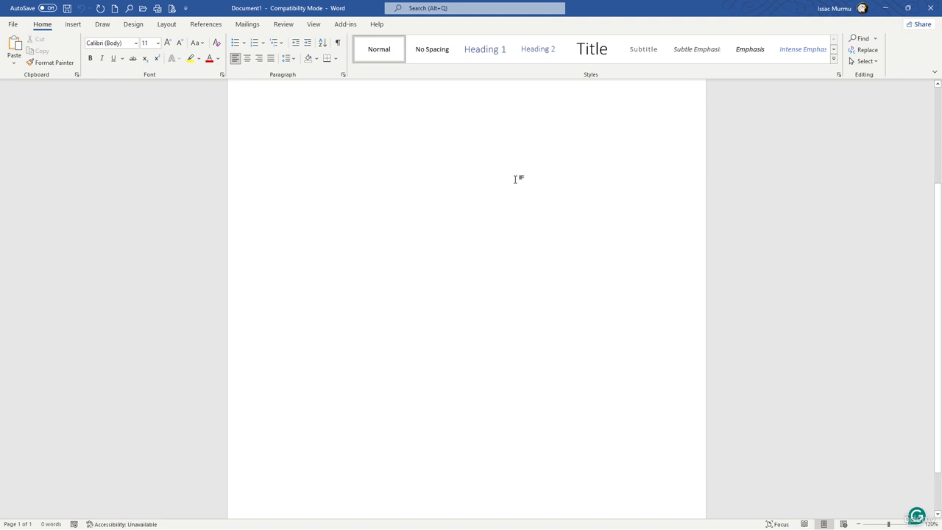
Enter "Title Page" as the first line of the blank document
{"action": "type", "text": "Ti"}
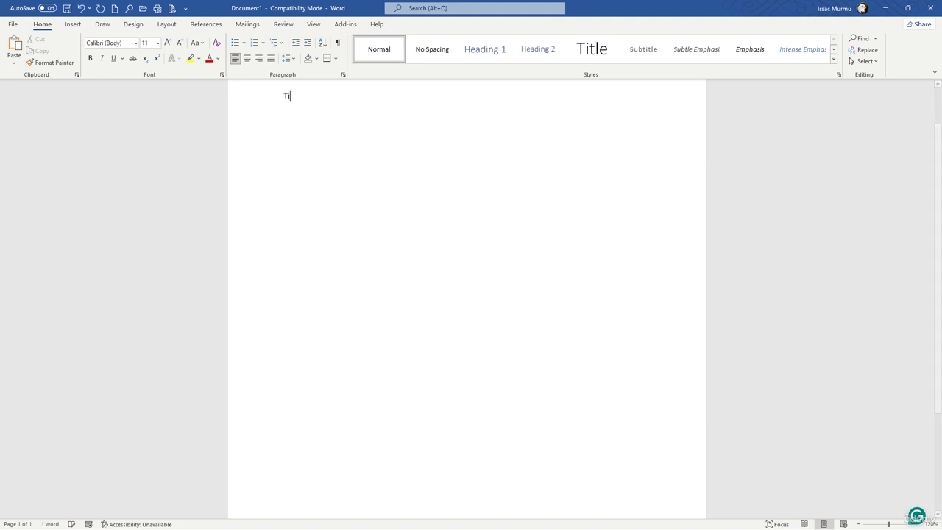
{"action": "type", "text": "lttle Pae"}
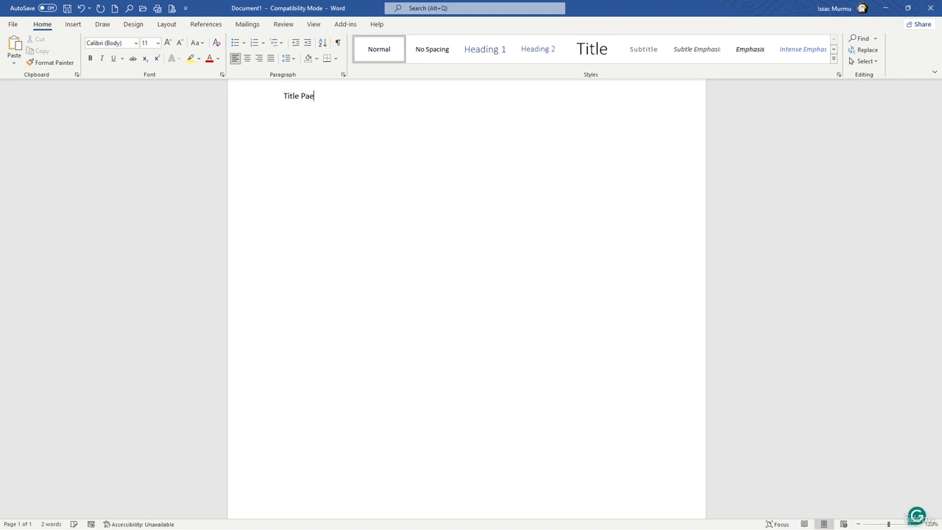
{"action": "key", "text": "BackSpace"}
{"action": "type", "text": "ge"}
{"action": "key", "text": "Return"}
Add the section name "Executive Summary" on its own line below "Title Page"
{"action": "type", "text": "Re"}
{"action": "key", "text": "BackSpace"}
{"action": "key", "text": "BackSpace"}
{"action": "type", "text": "e"}
{"action": "key", "text": "BackSpace"}
{"action": "type", "text": "Exce"}
{"action": "key", "text": "BackSpace"}
{"action": "key", "text": "BackSpace"}
{"action": "type", "text": "e"}
{"action": "type", "text": "cutive "}
{"action": "type", "text": "\\su"}
{"action": "key", "text": "BackSpace"}
{"action": "key", "text": "BackSpace"}
{"action": "key", "text": "BackSpace"}
{"action": "type", "text": "S"}
{"action": "type", "text": "ummary "}
Add the section names "Introduction" and "Data analysis" on separate lines below "Executive Summary"
{"action": "type", "text": "In"}
{"action": "type", "text": "troduct"}
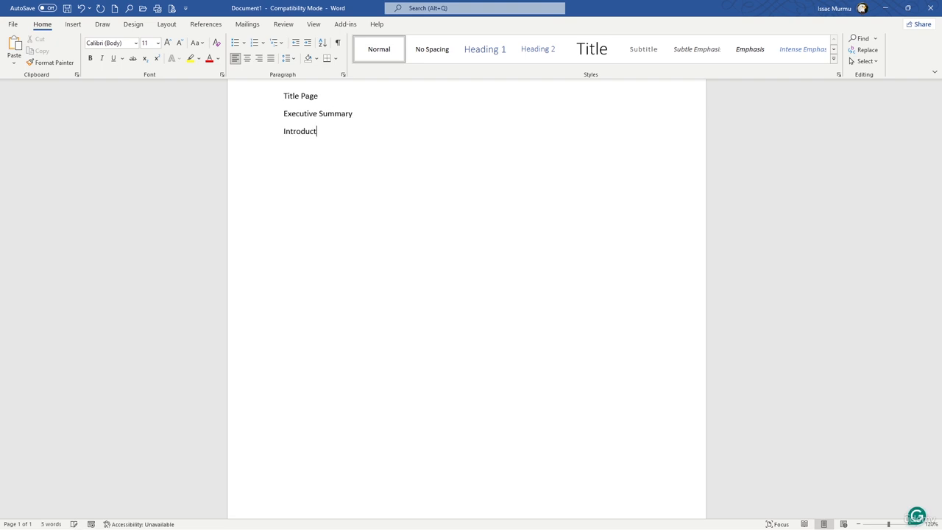
{"action": "type", "text": "ion "}
{"action": "type", "text": "Data "}
{"action": "type", "text": "ana"}
{"action": "type", "text": "lysi"}
{"action": "type", "text": "s"}
{"action": "key", "text": "Return"}
Add the line "Finding And Recommedations" below "Data analysis"
{"action": "type", "text": "c"}
{"action": "key", "text": "BackSpace"}
{"action": "type", "text": "Finding"}
{"action": "key", "text": "BackSpace"}
{"action": "key", "text": "BackSpace"}
{"action": "key", "text": "BackSpace"}
{"action": "type", "text": "ing And "}
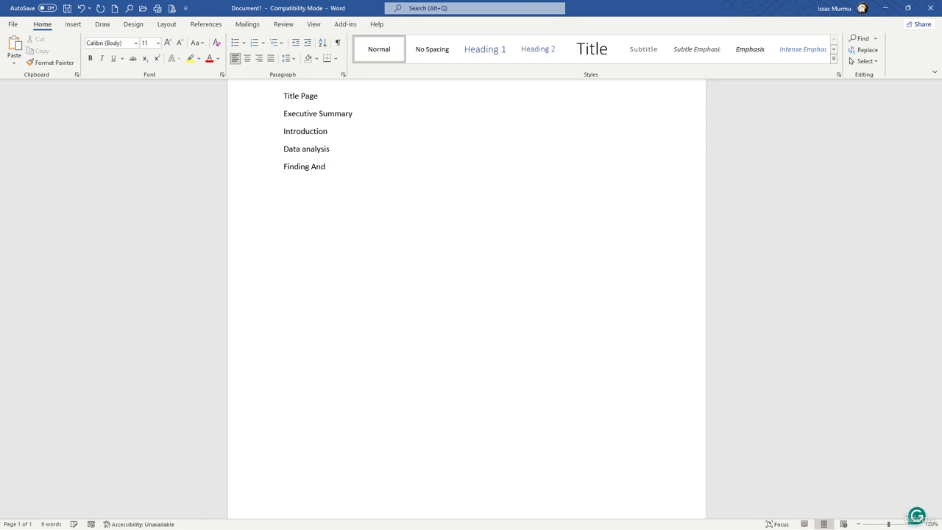
{"action": "type", "text": "Reco"}
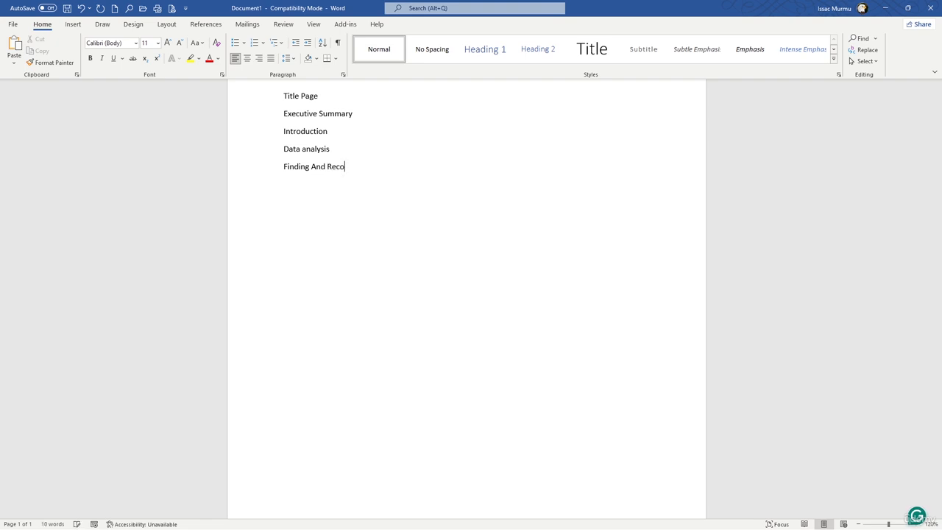
{"action": "type", "text": "mmedations"}
{"action": "key", "text": "Return"}
Add "Conclusion" as the last line and correct the misspelled "Recommedations" to "Recommendations"
{"action": "type", "text": "C"}
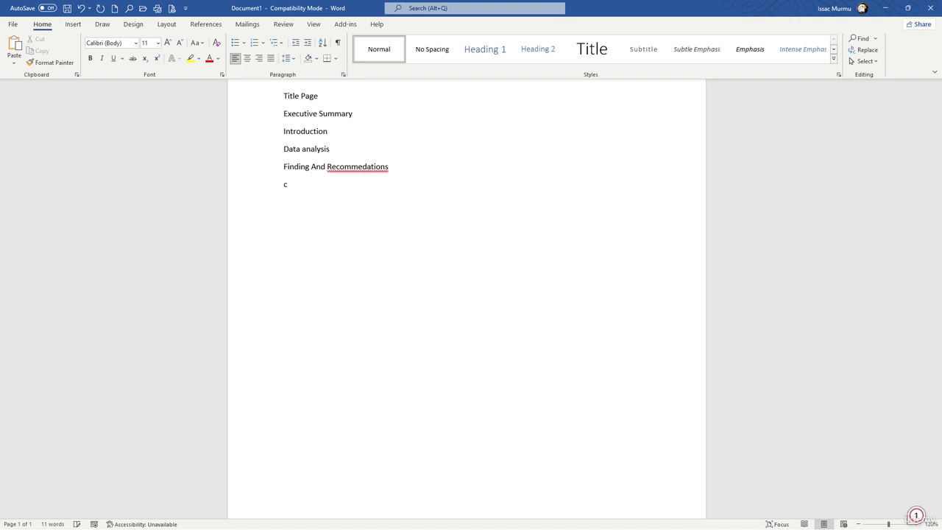
{"action": "key", "text": "BackSpace"}
{"action": "type", "text": "Conclusion"}
{"action": "right_click", "coordinate": [362, 166]}
{"action": "left_click", "coordinate": [369, 180]}
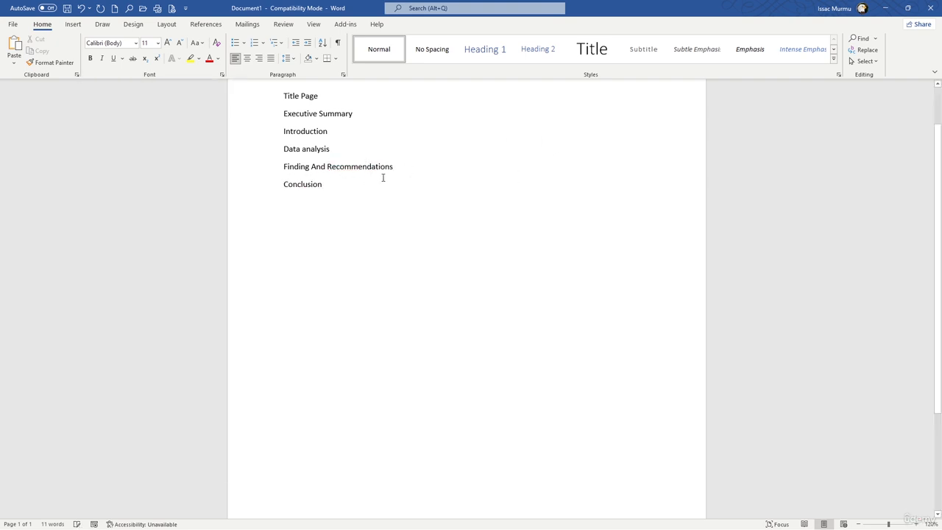
{"action": "left_click", "coordinate": [346, 189]}
Apply the Heading 1 style to the "Executive Summary" and "Introduction" lines
{"action": "triple_click", "coordinate": [324, 96]}
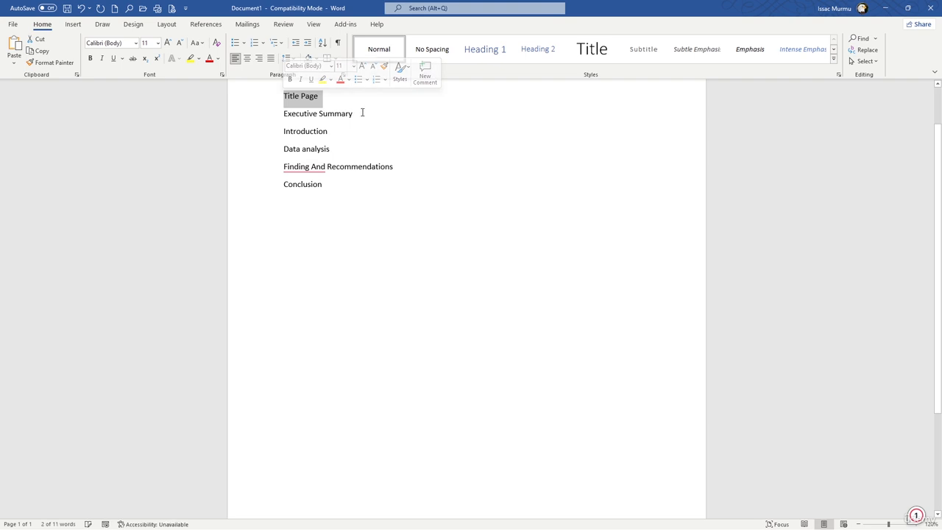
{"action": "left_click_drag", "start_coordinate": [354, 113], "coordinate": [283, 113]}
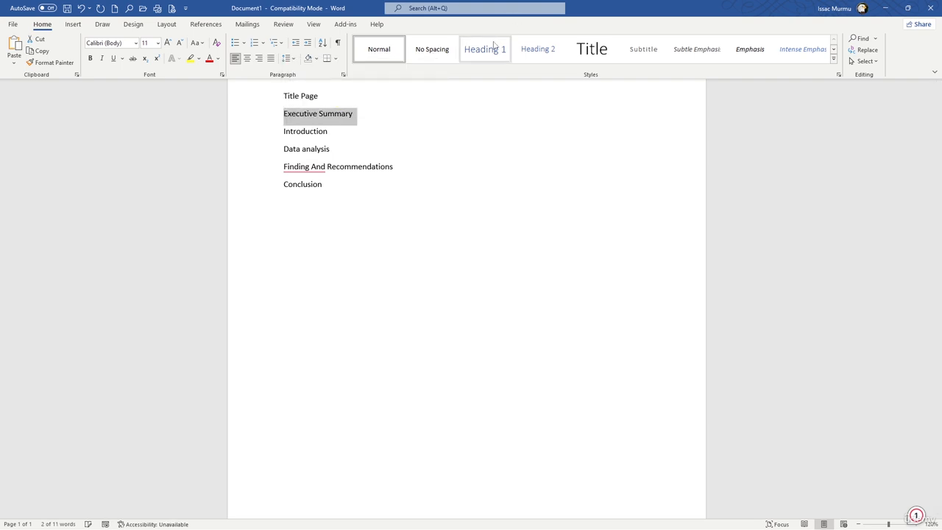
{"action": "left_click", "coordinate": [487, 49]}
{"action": "double_click", "coordinate": [308, 135]}
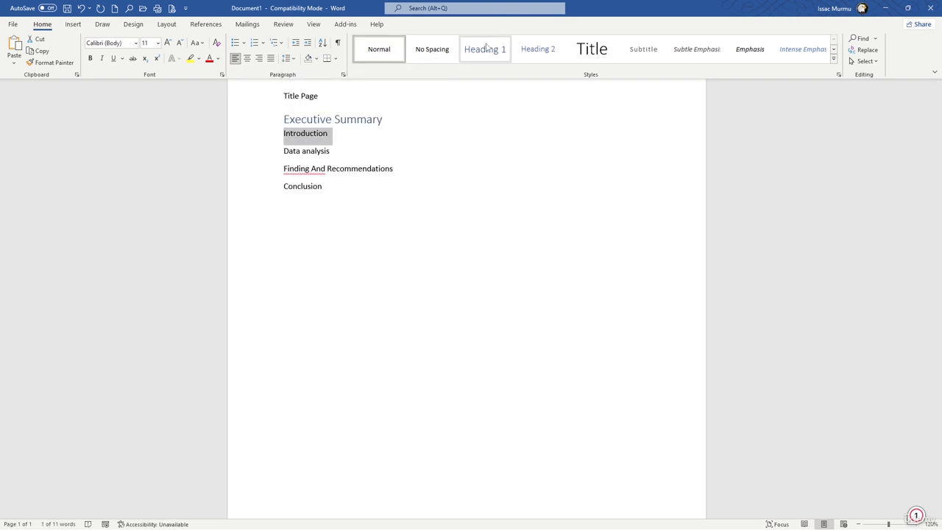
{"action": "key", "text": "ctrl+alt+1"}
Apply the Heading 1 style to the "Data analysis", "Finding And Recommendations" and "Conclusion" lines together
{"action": "left_click_drag", "start_coordinate": [339, 165], "coordinate": [285, 167]}
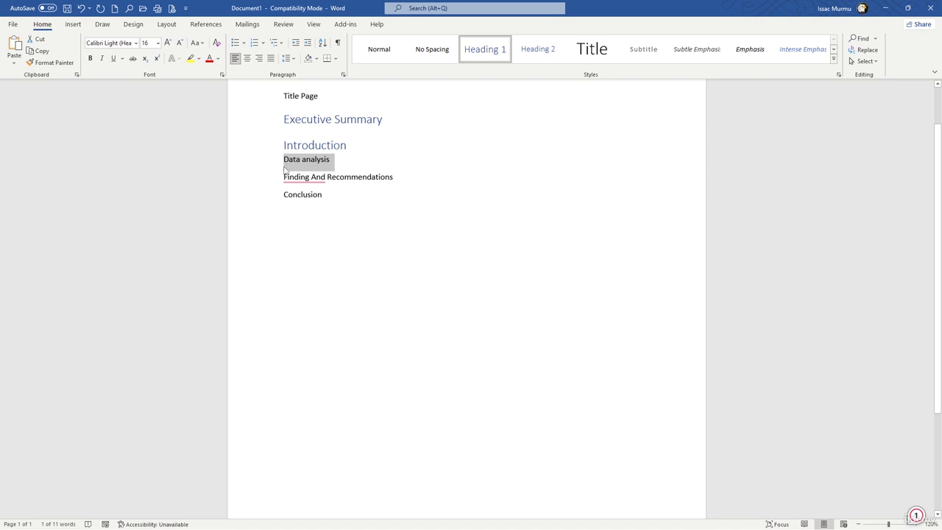
{"action": "left_click_drag", "start_coordinate": [404, 180], "coordinate": [341, 198]}
{"action": "left_click_drag", "start_coordinate": [284, 160], "coordinate": [358, 162]}
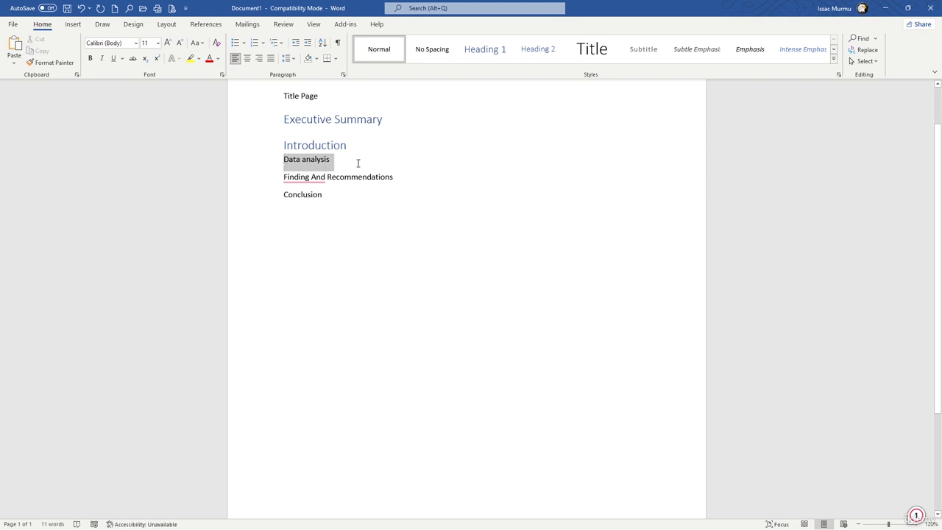
{"action": "left_click_drag", "start_coordinate": [285, 177], "coordinate": [354, 191]}
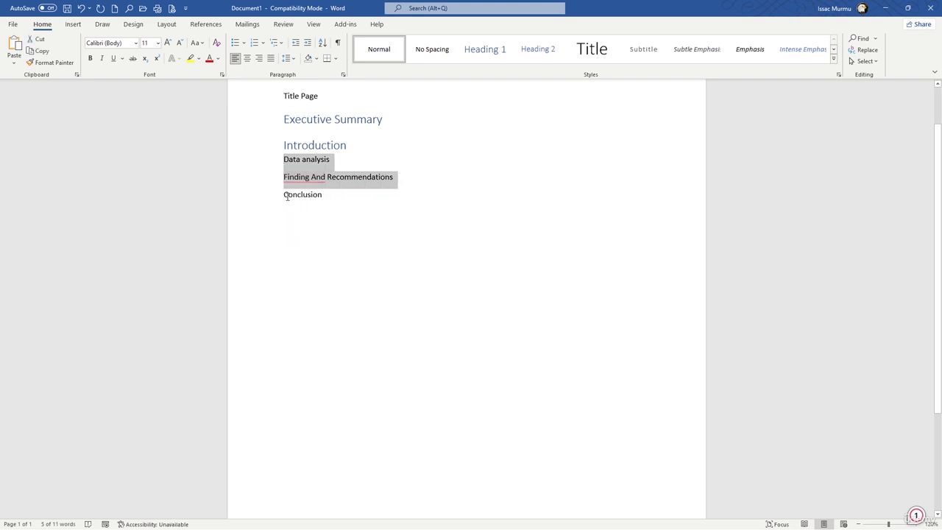
{"action": "left_click_drag", "start_coordinate": [287, 195], "coordinate": [368, 194]}
{"action": "left_click", "coordinate": [483, 50]}
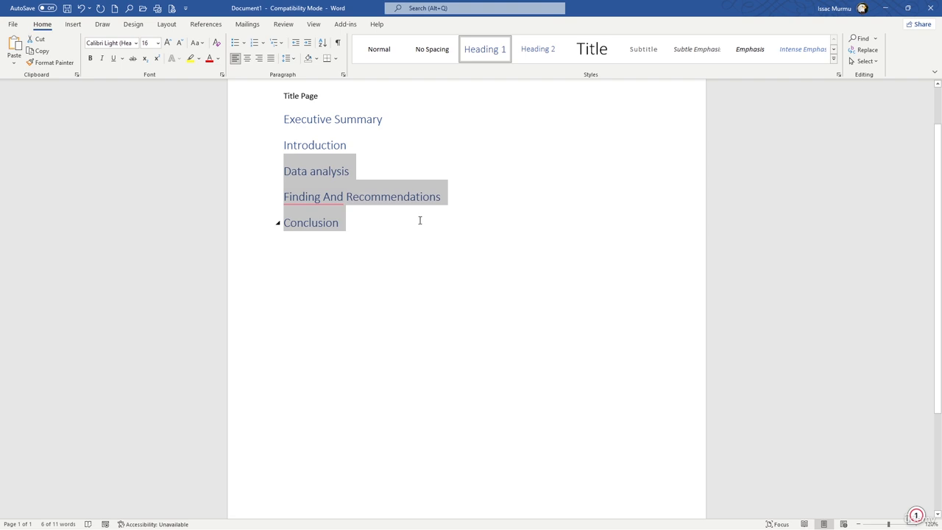
{"action": "left_click", "coordinate": [590, 200]}
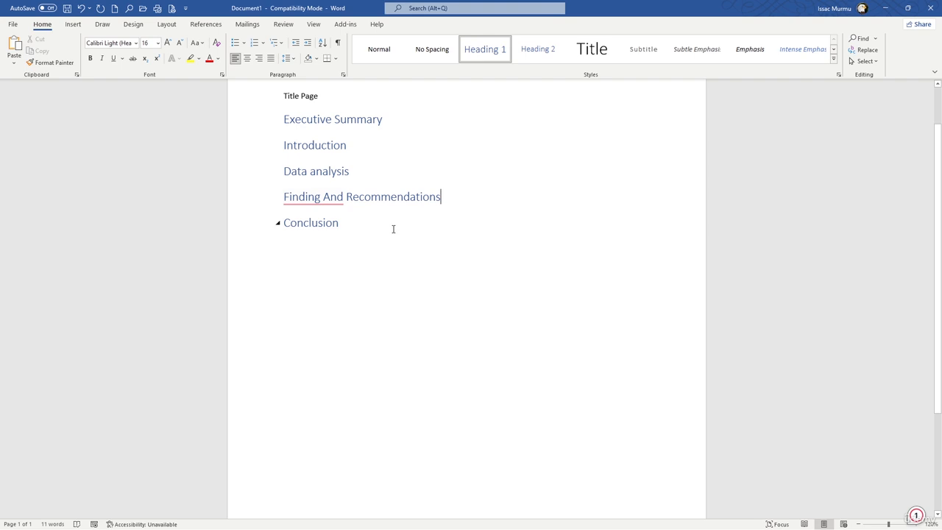
Add a body-text line containing just "d" beneath the Executive Summary heading
{"action": "left_click", "coordinate": [394, 124]}
{"action": "key", "text": "Return"}
{"action": "type", "text": "df"}
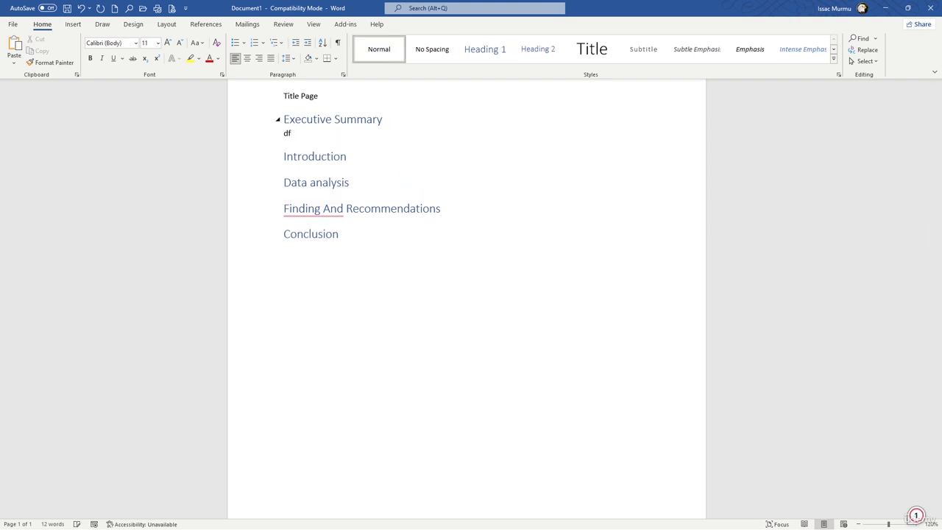
{"action": "key", "text": "BackSpace"}
Save the document as a Word Template named "Automated Report Template" in the Custom Office Templates folder
{"action": "left_click", "coordinate": [12, 24]}
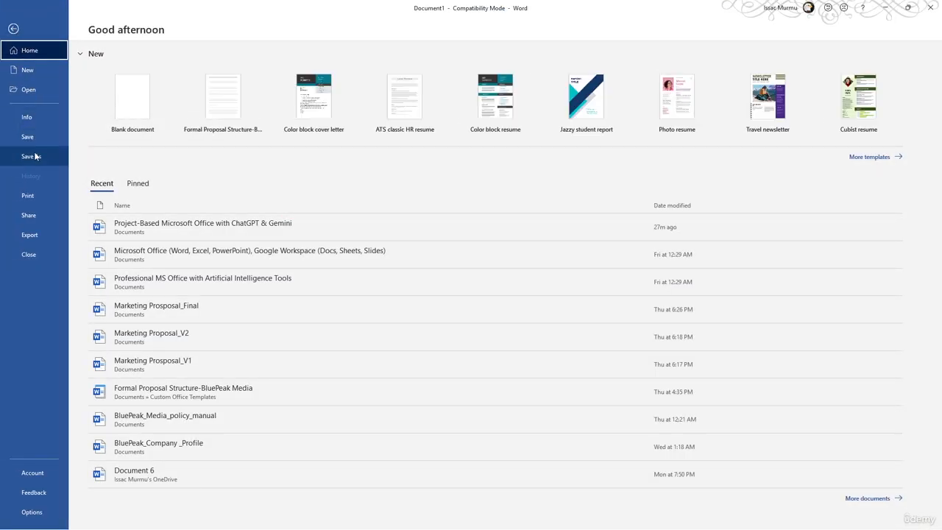
{"action": "left_click", "coordinate": [34, 156]}
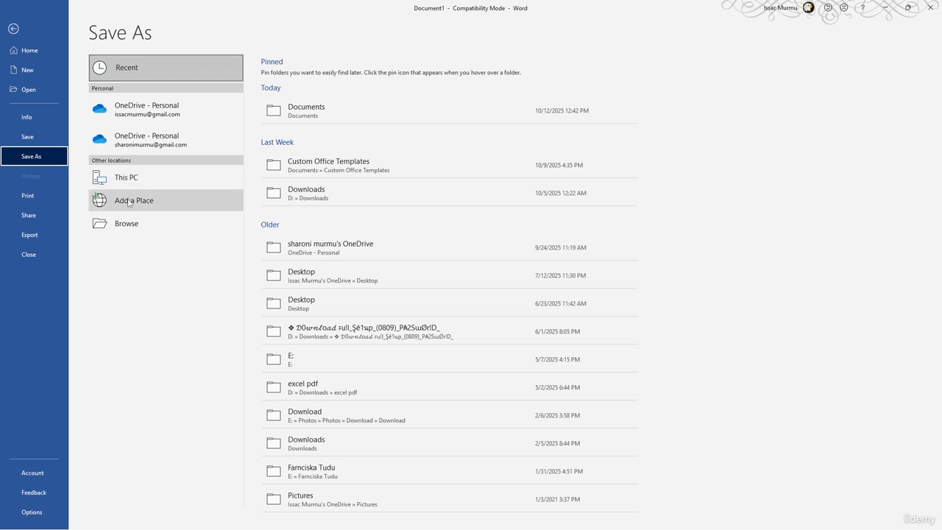
{"action": "left_click", "coordinate": [127, 224]}
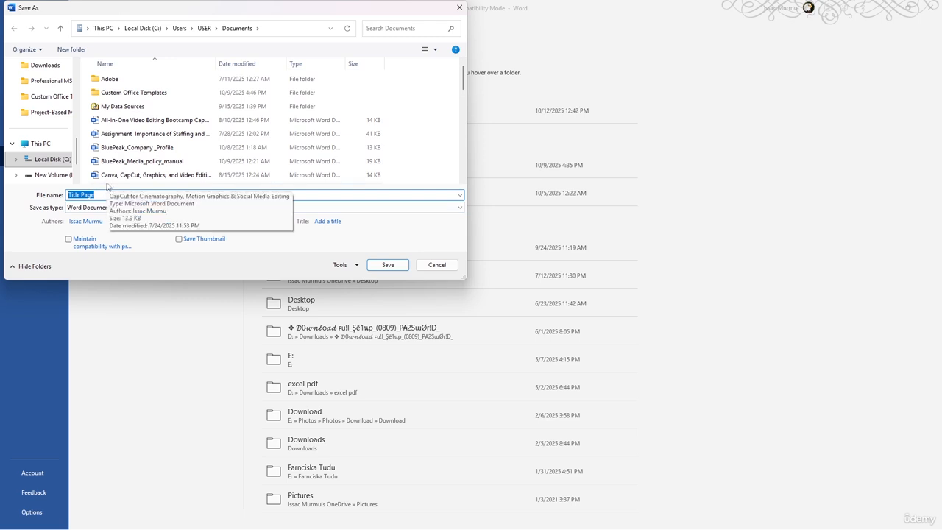
{"action": "type", "text": "A"}
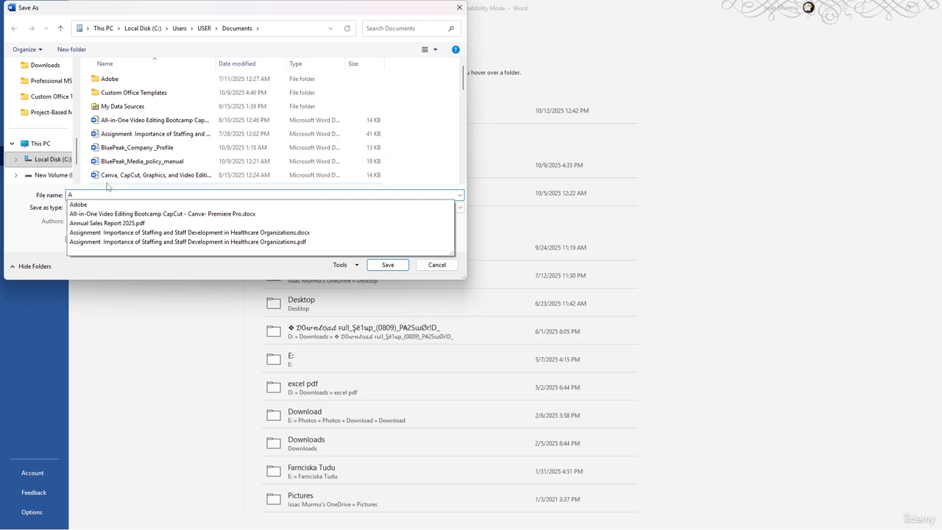
{"action": "type", "text": "utomated"}
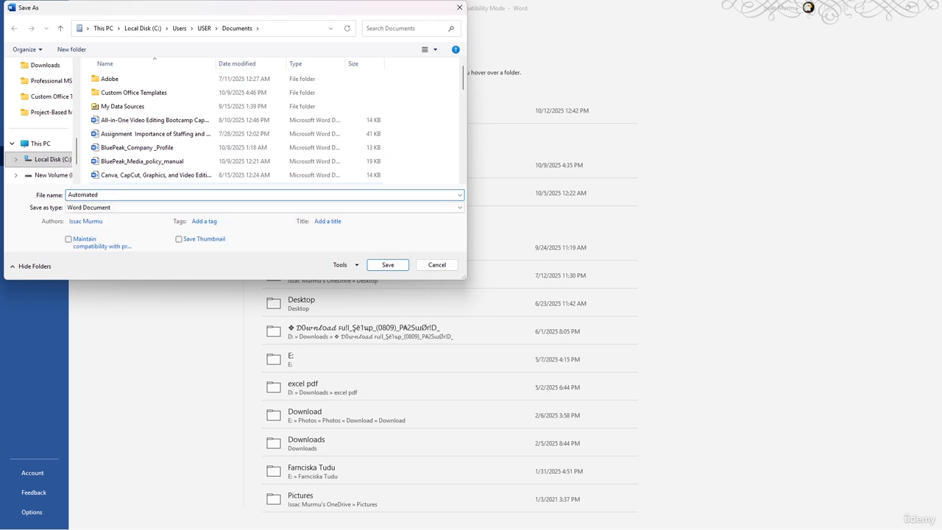
{"action": "type", "text": " Report Template"}
{"action": "left_click", "coordinate": [118, 207]}
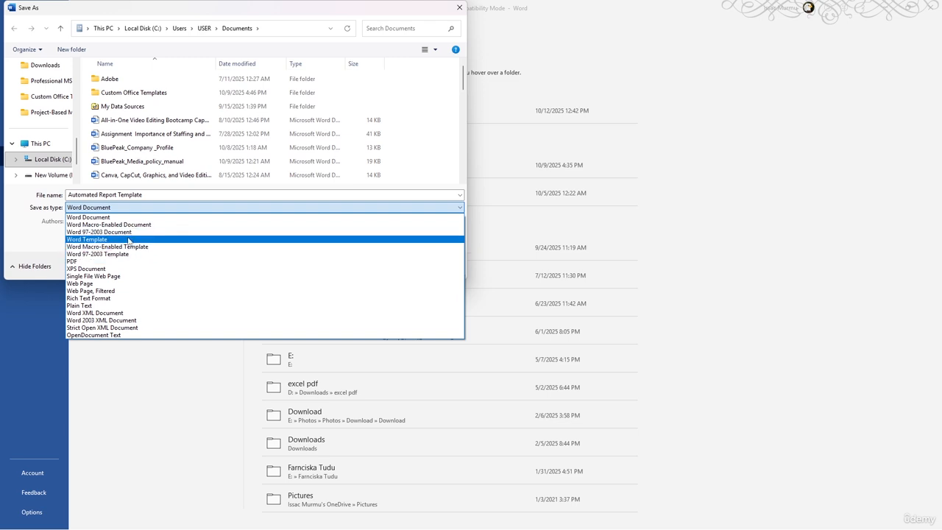
{"action": "left_click", "coordinate": [128, 240]}
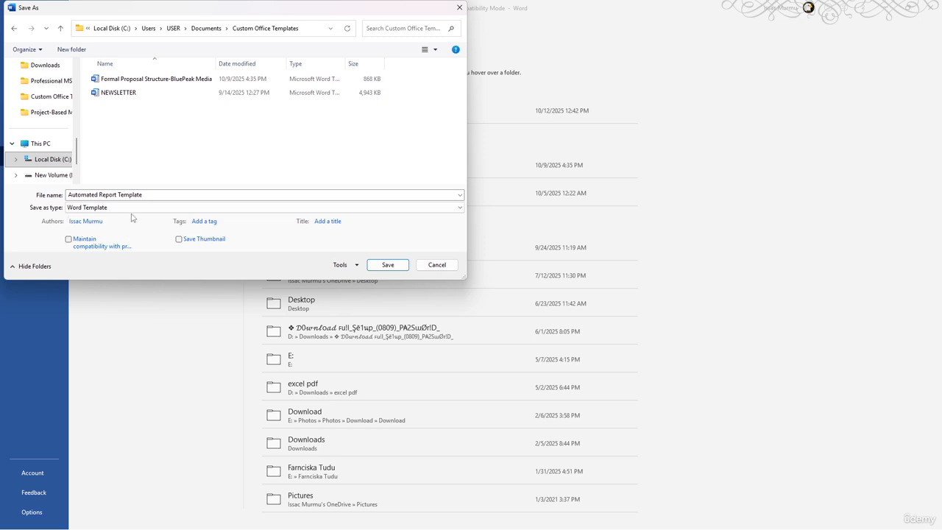
{"action": "left_click", "coordinate": [389, 265]}
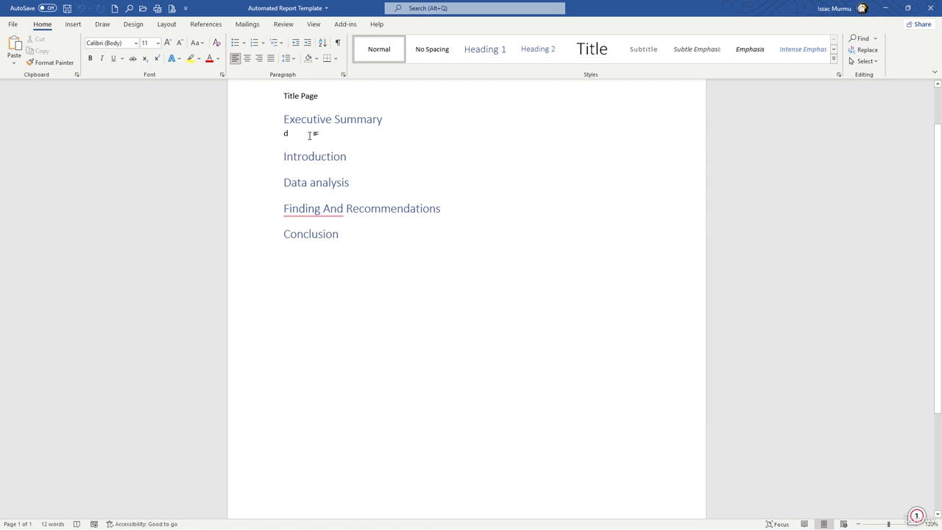
Delete the stray "d" beneath the Executive Summary heading
{"action": "key", "text": "BackSpace"}
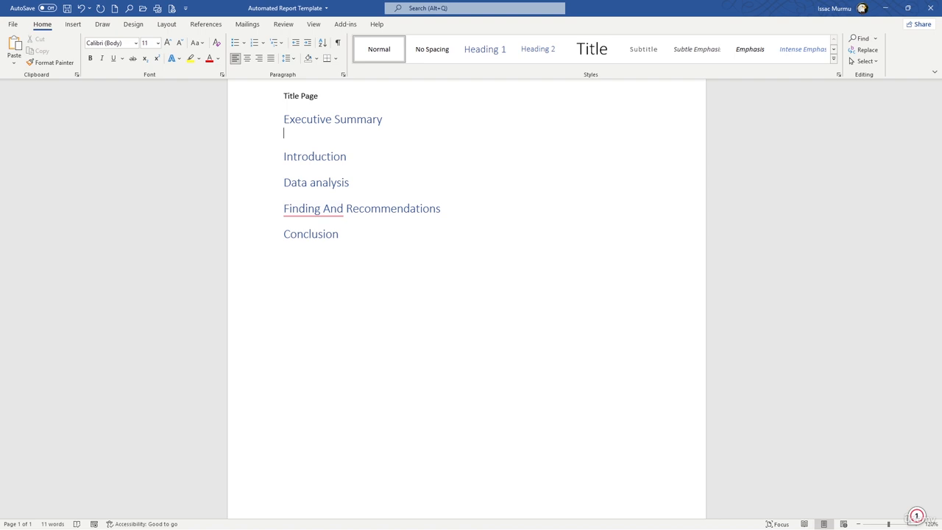
{"action": "left_click", "coordinate": [364, 184]}
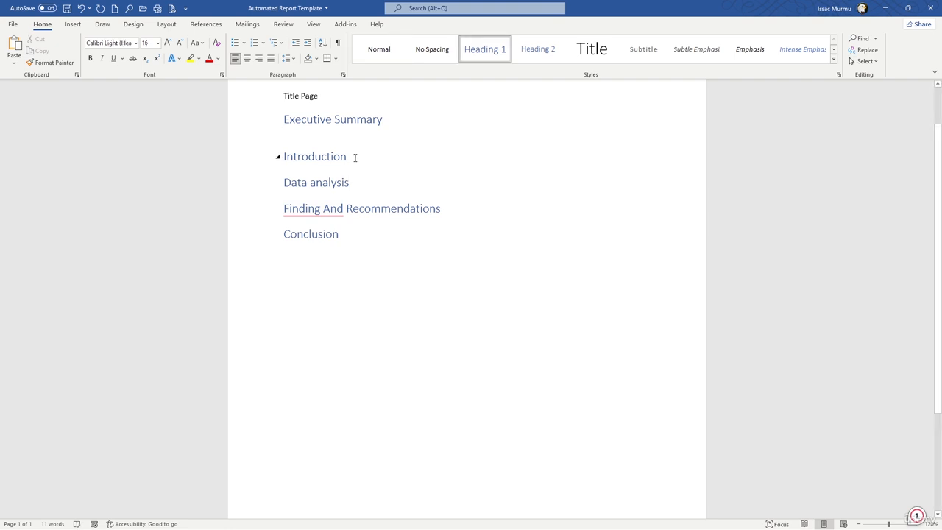
Switch to the browser, look at the Google Gemini page and return to ChatGPT
{"action": "key", "text": "alt+Tab"}
{"action": "key", "text": "alt+Tab"}
{"action": "key", "text": "alt+Tab"}
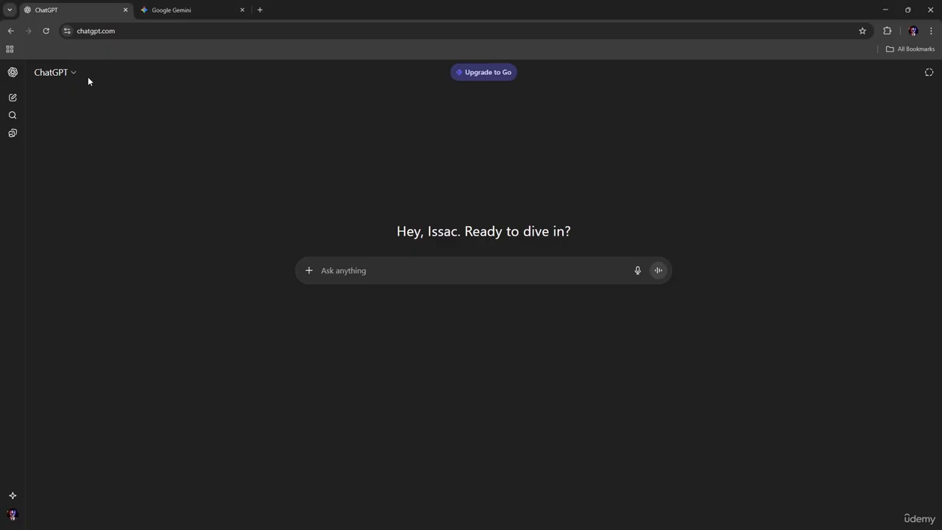
{"action": "left_click", "coordinate": [234, 8]}
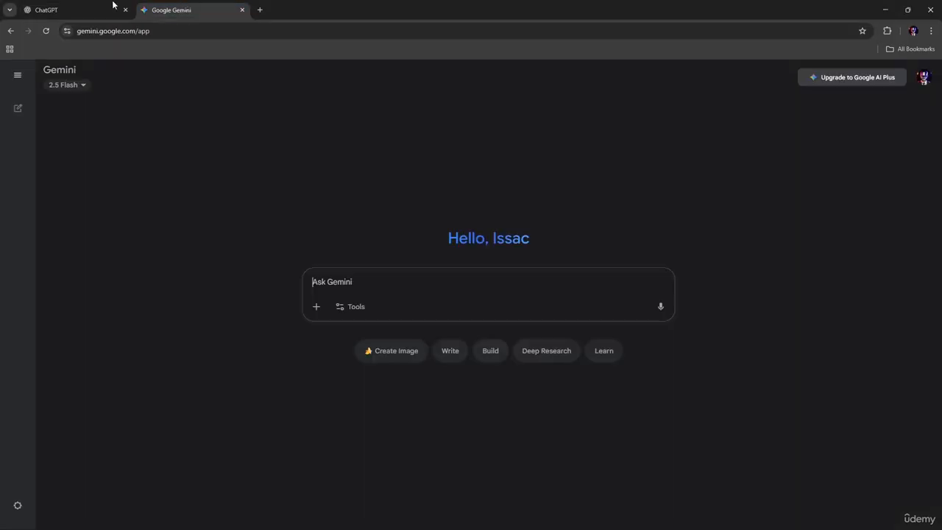
{"action": "left_click", "coordinate": [71, 5]}
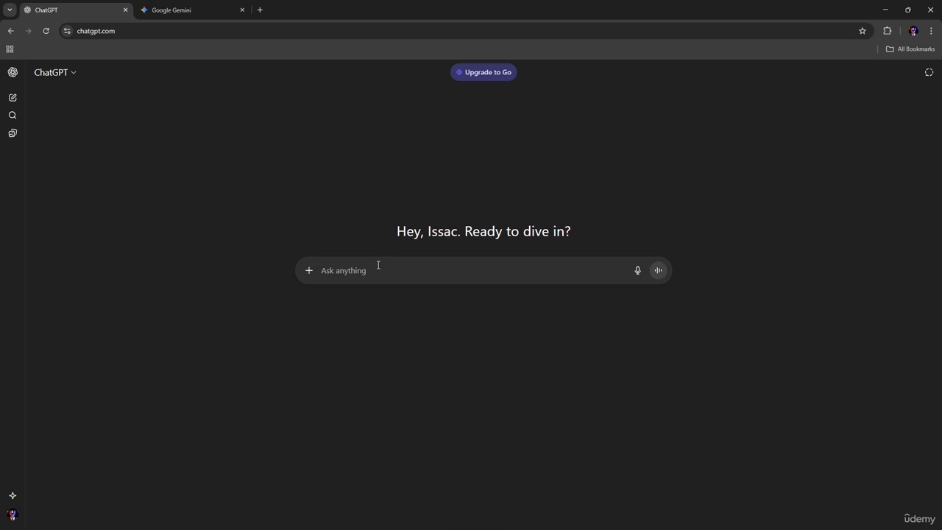
Begin a ChatGPT prompt with "Write a one paragraph executive"
{"action": "type", "text": "Wr"}
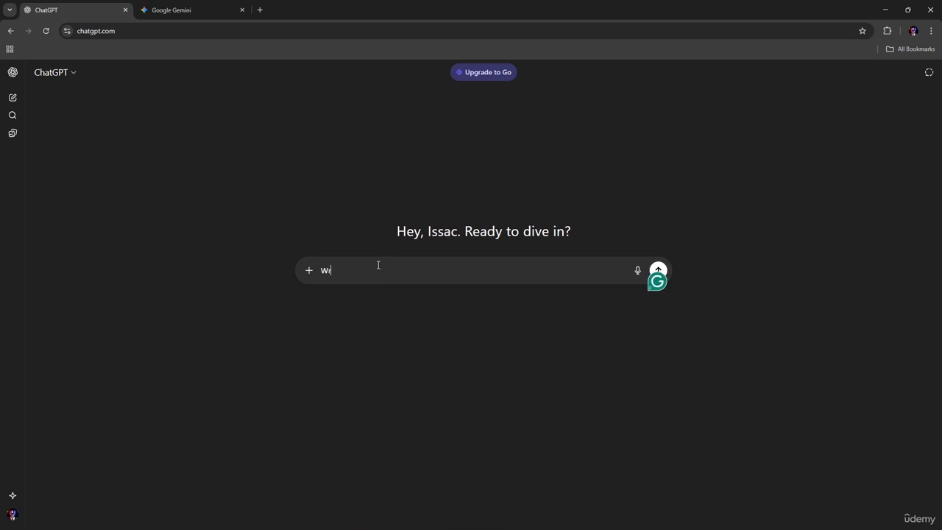
{"action": "type", "text": "ite a on"}
{"action": "type", "text": "e pr"}
{"action": "type", "text": "ara"}
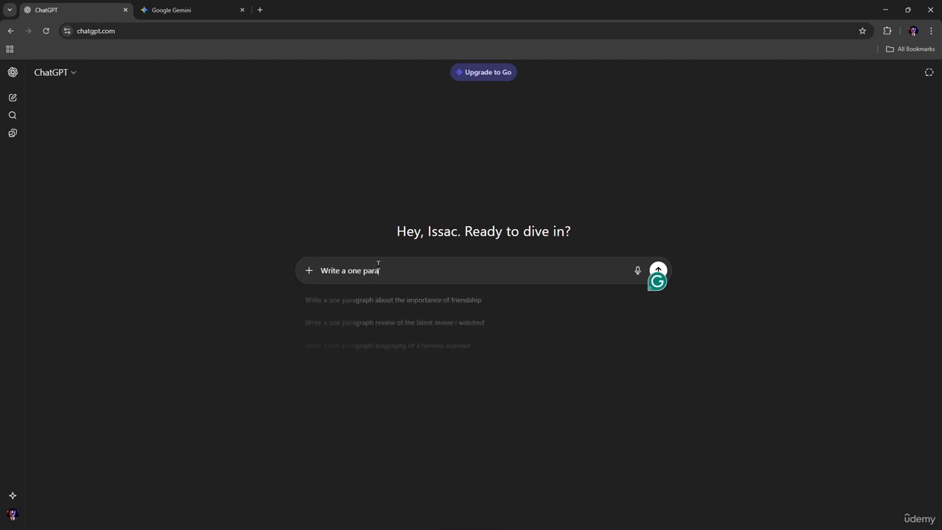
{"action": "type", "text": "graph "}
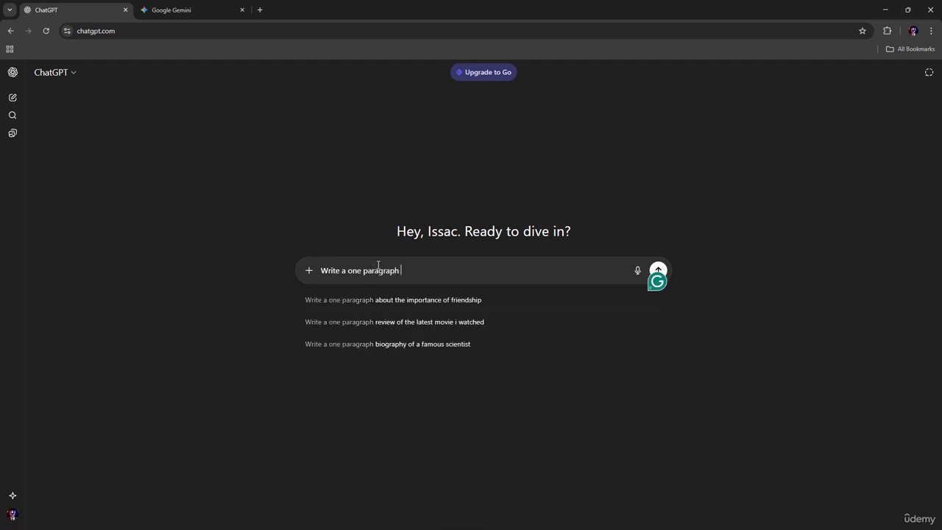
{"action": "type", "text": "excutr"}
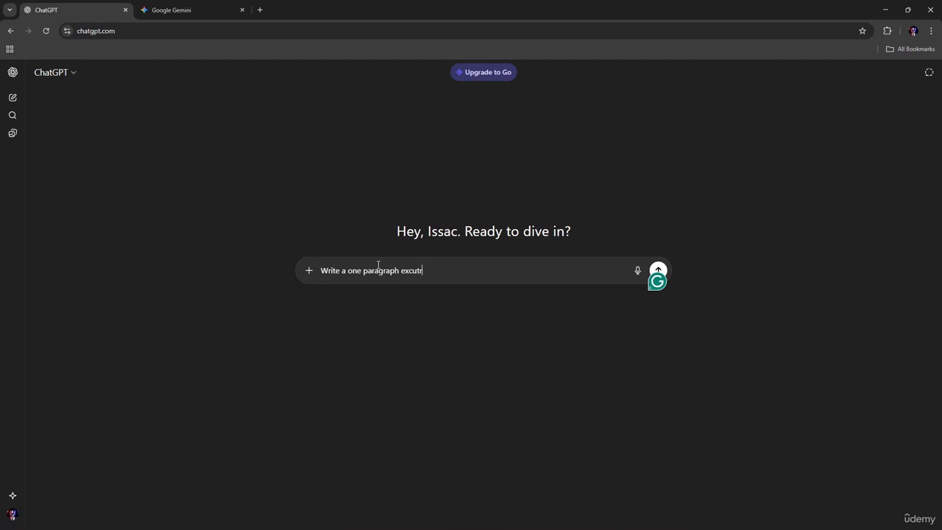
{"action": "key", "text": "BackSpace"}
{"action": "key", "text": "BackSpace"}
{"action": "type", "text": "ecuteive"}
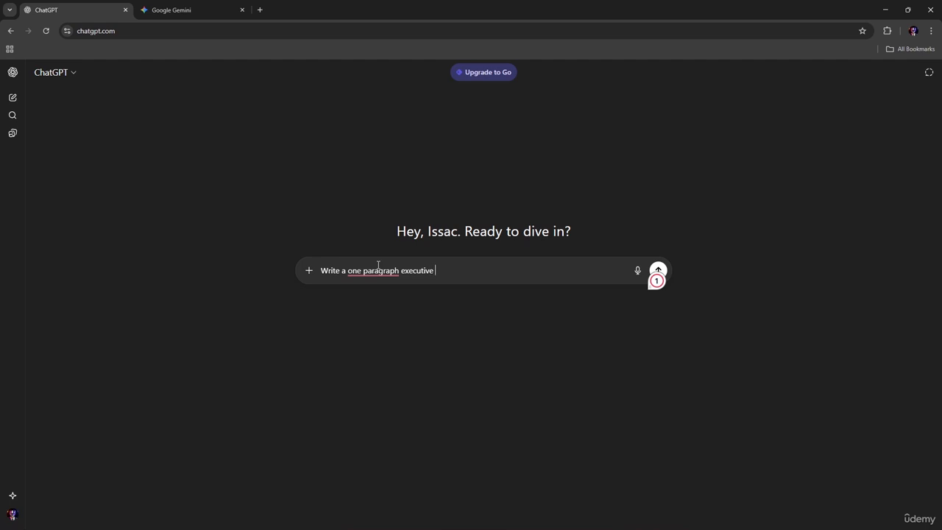
Continue the prompt with "summary for a business perfomance report on theses key data point:"
{"action": "type", "text": " summary for a bussiness"}
{"action": "key", "text": "BackSpace"}
{"action": "key", "text": "BackSpace"}
{"action": "key", "text": "BackSpace"}
{"action": "type", "text": "ness prrp"}
{"action": "key", "text": "BackSpace"}
{"action": "type", "text": "fomanc"}
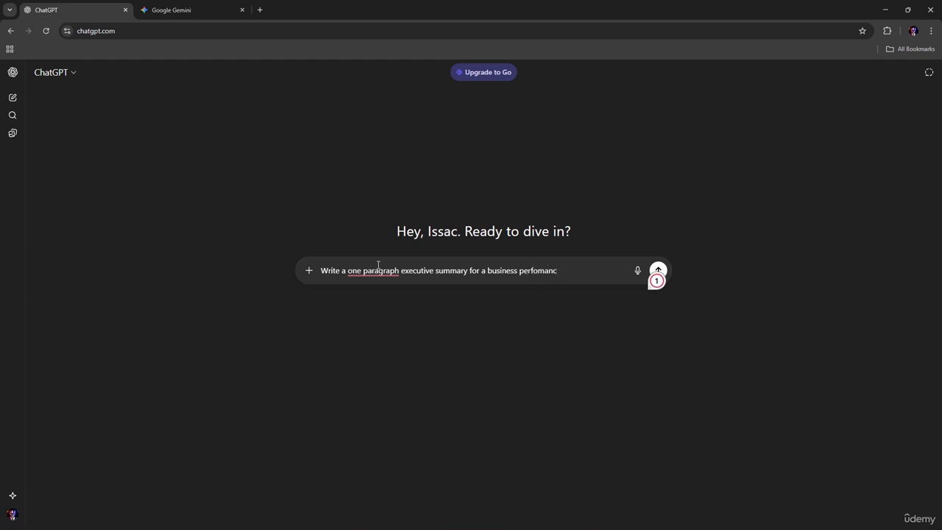
{"action": "type", "text": "e reprot"}
{"action": "key", "text": "BackSpace"}
{"action": "key", "text": "BackSpace"}
{"action": "type", "text": "ort on theses key dat"}
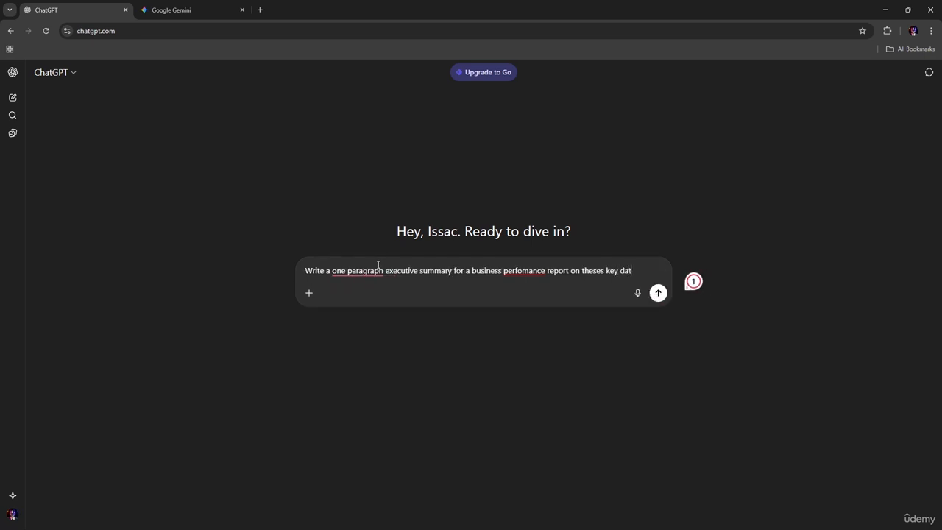
{"action": "type", "text": "a "}
{"action": "type", "text": "p"}
{"action": "type", "text": "oint"}
{"action": "type", "text": "w"}
{"action": "type", "text": "s"}
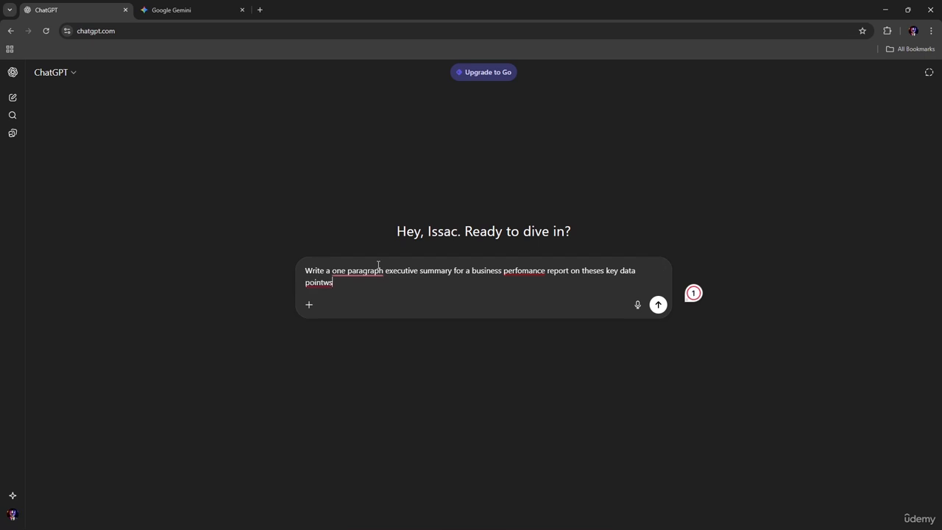
{"action": "key", "text": "BackSpace"}
{"action": "key", "text": "BackSpace"}
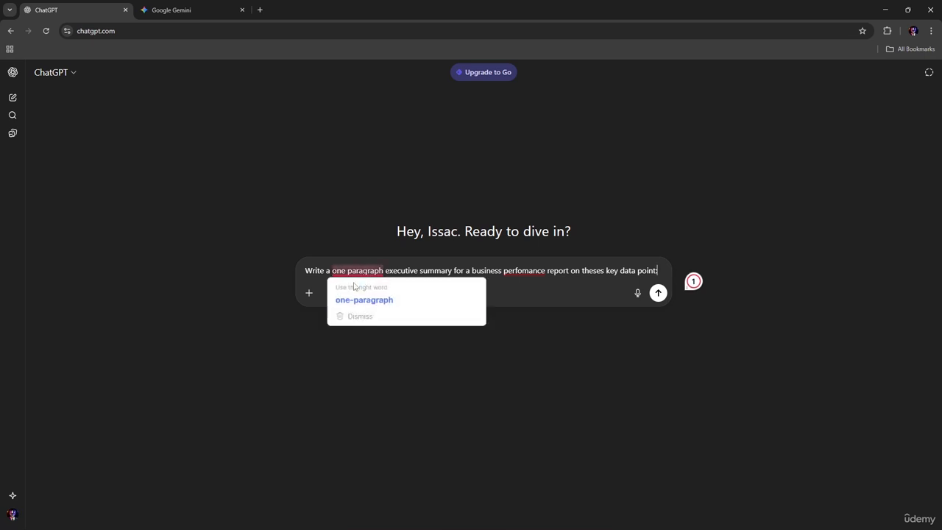
Correct the spelling of "performance" in the prompt and submit it
{"action": "right_click", "coordinate": [513, 271]}
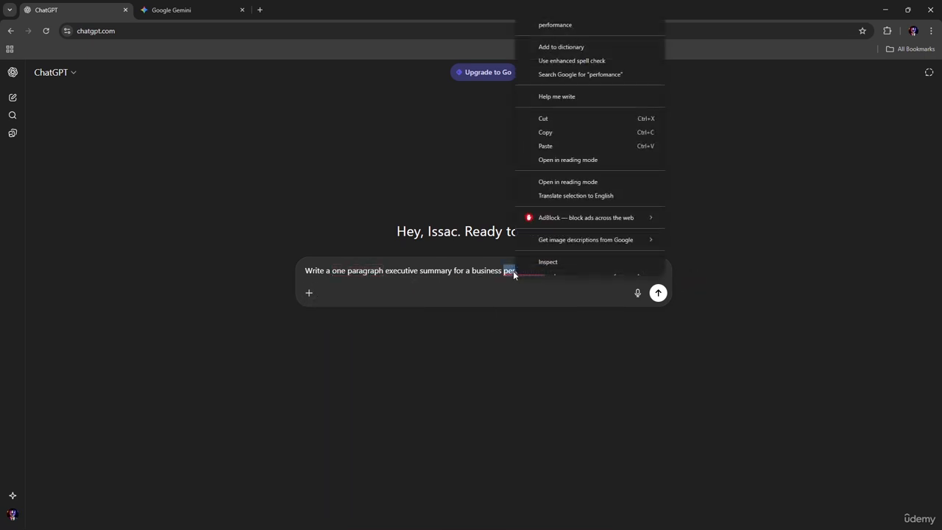
{"action": "left_click", "coordinate": [582, 22]}
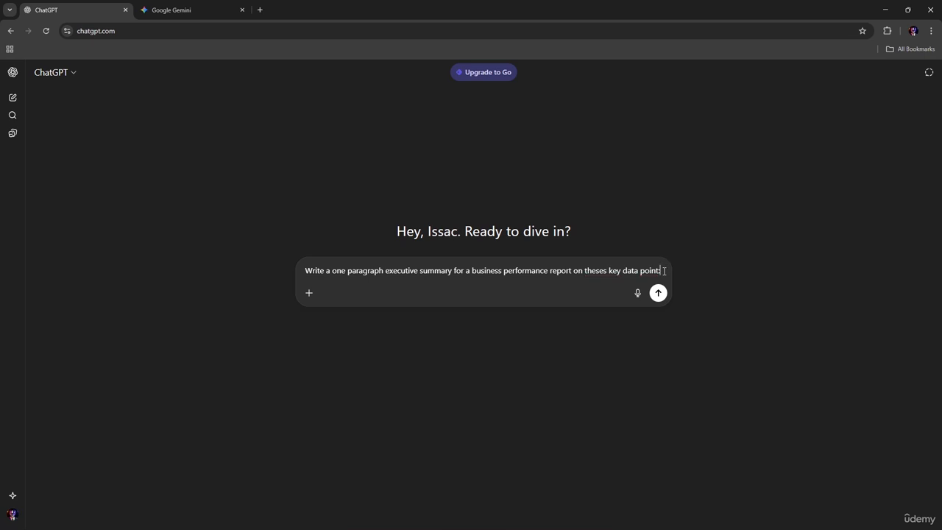
{"action": "mouse_move", "coordinate": [655, 269]}
{"action": "key", "text": "Return"}
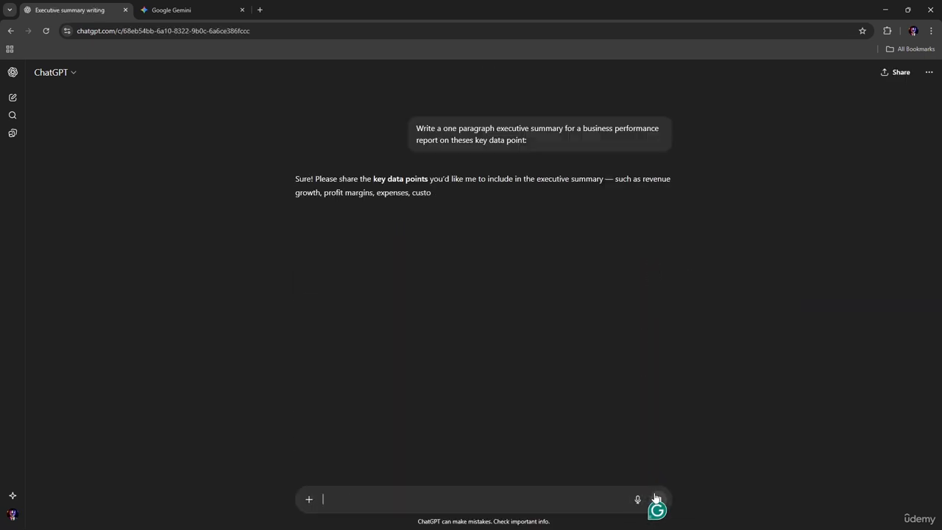
Reopen the sent prompt for editing and add the line "-Sales increases by 15 % this quater" below it
{"action": "left_click", "coordinate": [663, 162]}
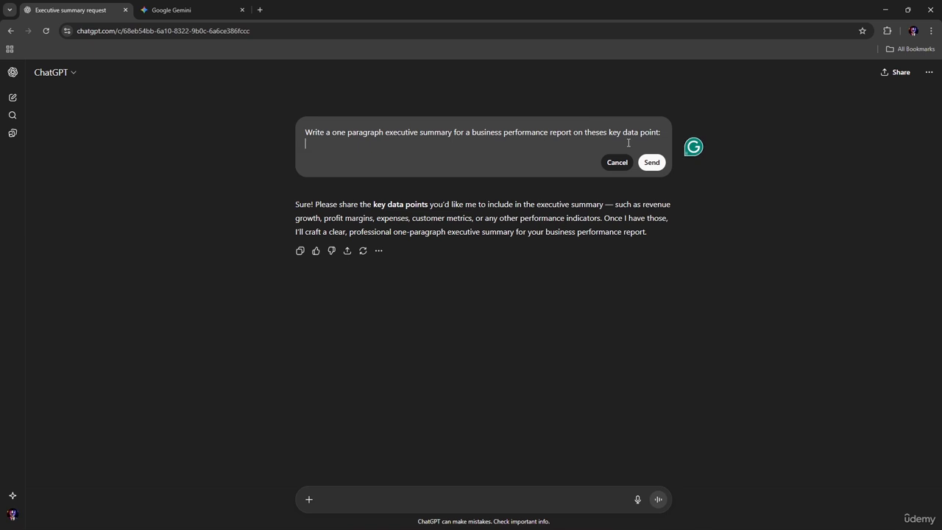
{"action": "type", "text": "Sales"}
{"action": "key", "text": "BackSpace"}
{"action": "key", "text": "BackSpace"}
{"action": "key", "text": "BackSpace"}
{"action": "key", "text": "BackSpace"}
{"action": "key", "text": "BackSpace"}
{"action": "type", "text": "-Sales increases by 15"}
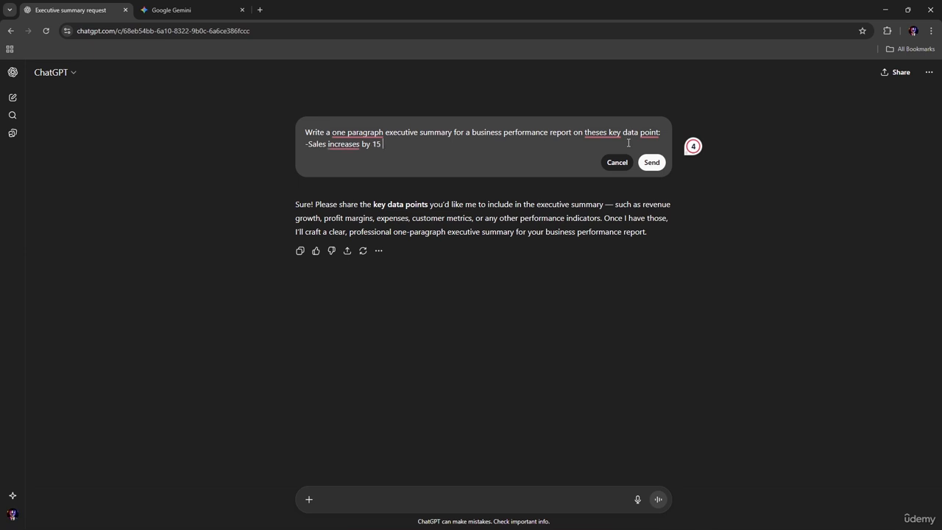
{"action": "type", "text": " % this quater"}
Correct the sales line in the prompt to read "-Sales increased by 15 % this quarter"
{"action": "right_click", "coordinate": [350, 144]}
{"action": "right_click", "coordinate": [343, 149]}
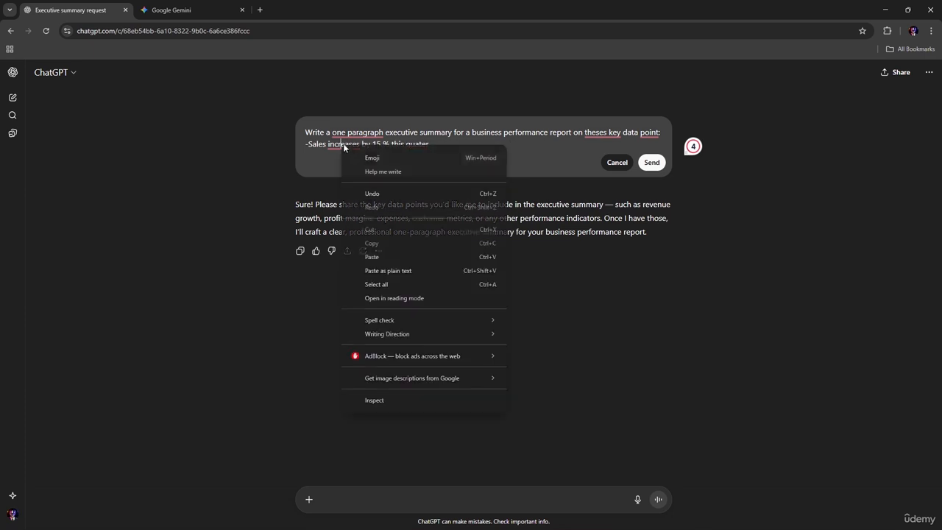
{"action": "left_click", "coordinate": [358, 146]}
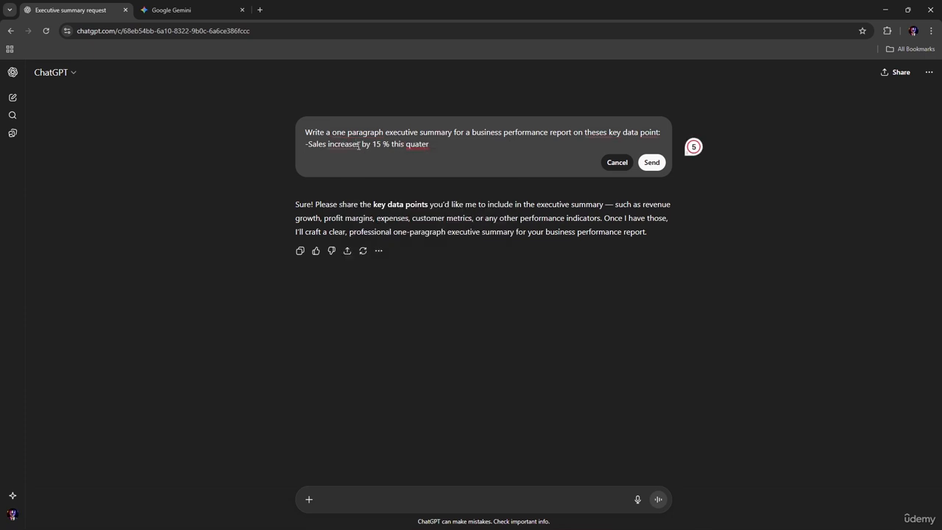
{"action": "key", "text": "BackSpace"}
{"action": "type", "text": "d"}
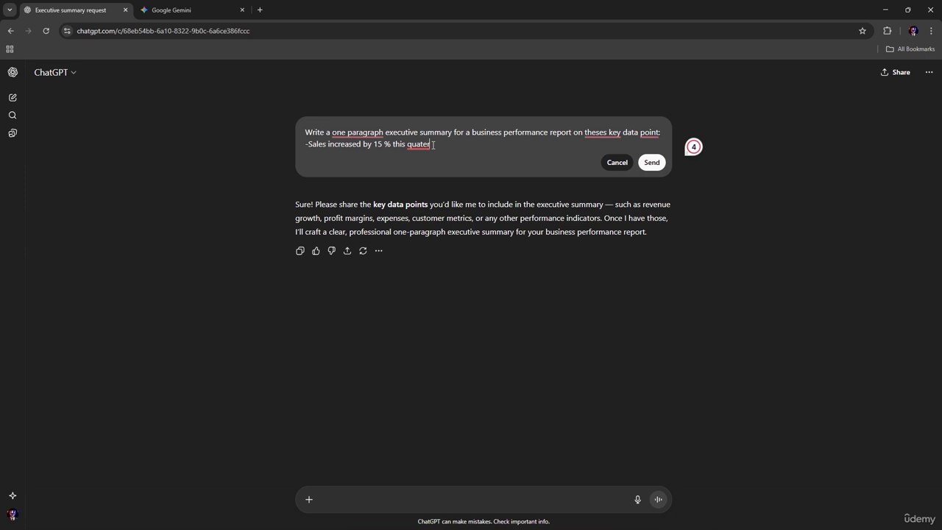
{"action": "key", "text": "BackSpace"}
{"action": "key", "text": "BackSpace"}
{"action": "type", "text": "rter"}
Add a new line to the prompt reading "-customer satisfaction rose to 92%"
{"action": "key", "text": "shift+Return"}
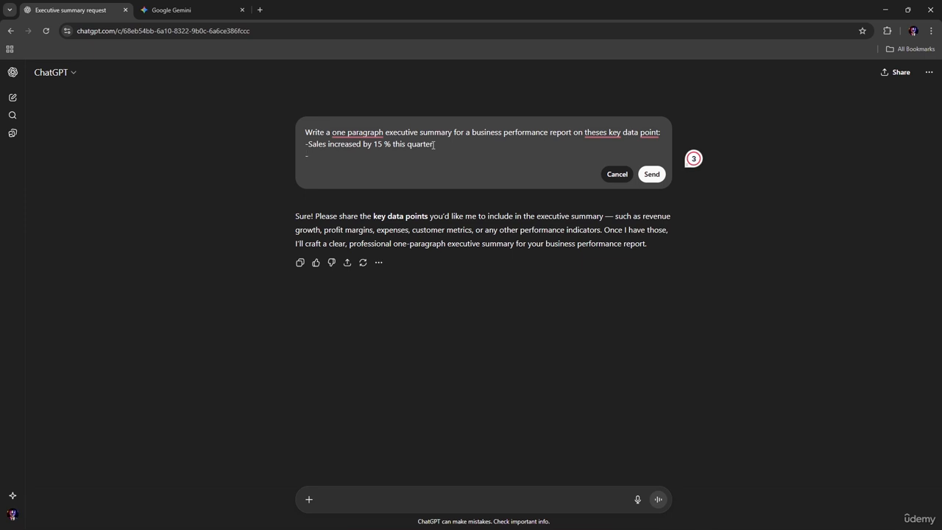
{"action": "type", "text": "-customer"}
{"action": "type", "text": " st"}
{"action": "type", "text": "atis"}
{"action": "type", "text": "faction "}
{"action": "type", "text": "row"}
{"action": "type", "text": "e t"}
{"action": "type", "text": "o 92"}
{"action": "type", "text": "%"}
Add a third data point line to the prompt reading "_Marketing Expeses decreases by 8%"
{"action": "key", "text": "shift+Return"}
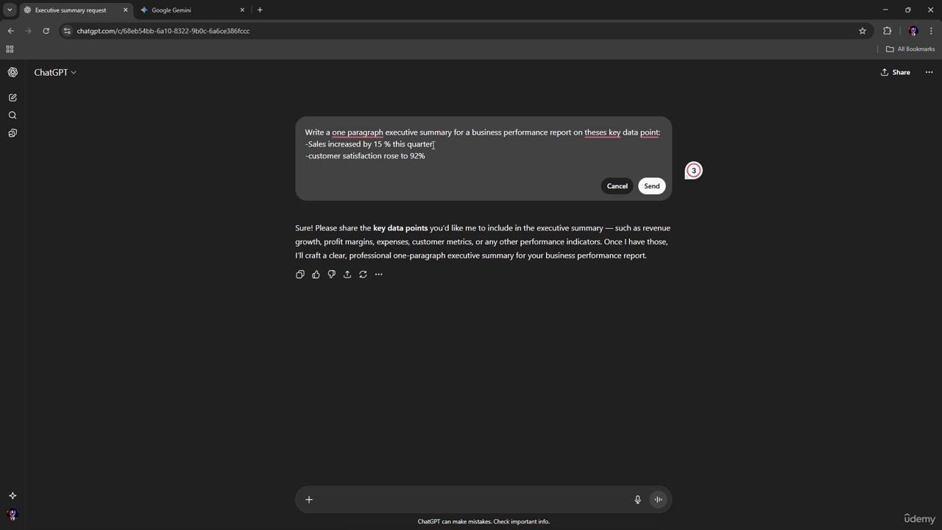
{"action": "type", "text": "mar"}
{"action": "key", "text": "BackSpace"}
{"action": "type", "text": "_Markteting Exp"}
{"action": "key", "text": "BackSpace"}
{"action": "key", "text": "BackSpace"}
{"action": "key", "text": "BackSpace"}
{"action": "key", "text": "BackSpace"}
{"action": "key", "text": "BackSpace"}
{"action": "key", "text": "BackSpace"}
{"action": "key", "text": "BackSpace"}
{"action": "type", "text": "ting "}
{"action": "type", "text": "Expeses"}
{"action": "type", "text": " der"}
{"action": "type", "text": "creases"}
{"action": "type", "text": " by"}
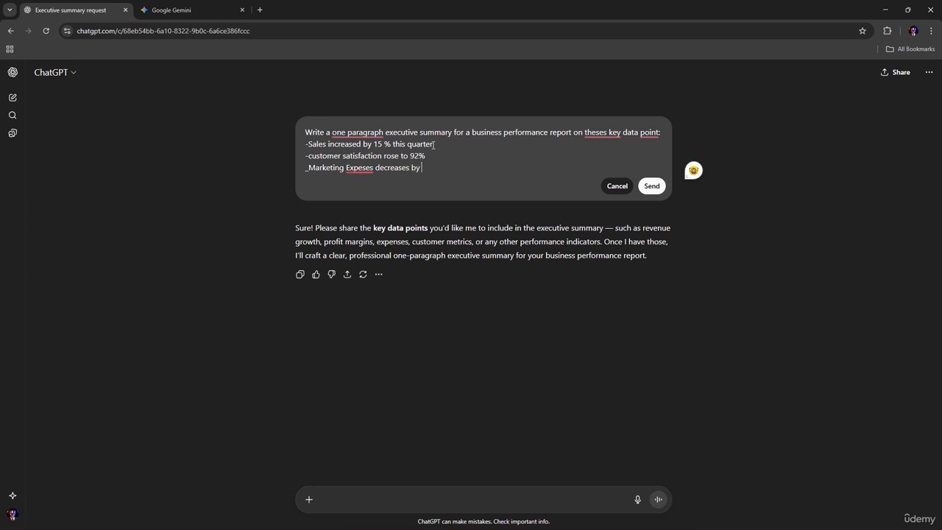
{"action": "type", "text": " 8%"}
Correct the spelling to "Expenses" in the marketing line and send the edited prompt
{"action": "right_click", "coordinate": [366, 170]}
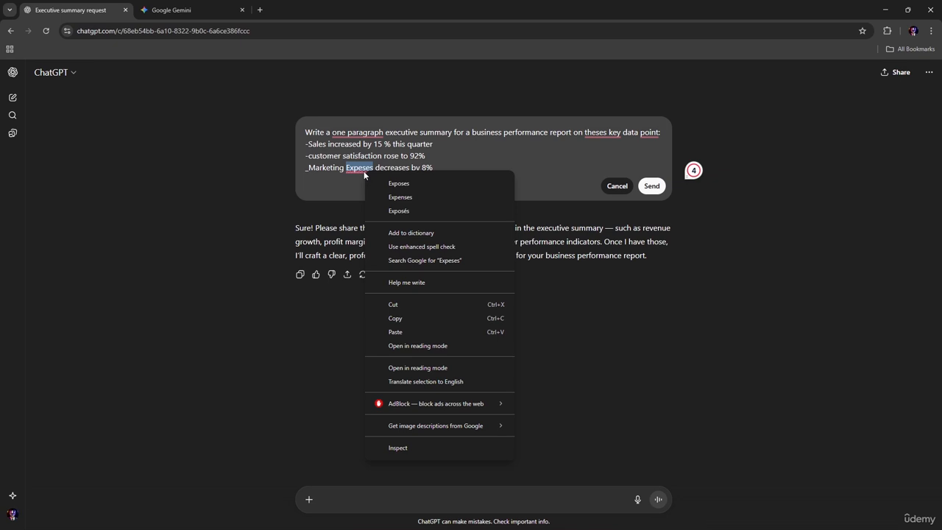
{"action": "left_click", "coordinate": [400, 184]}
{"action": "left_click", "coordinate": [446, 167]}
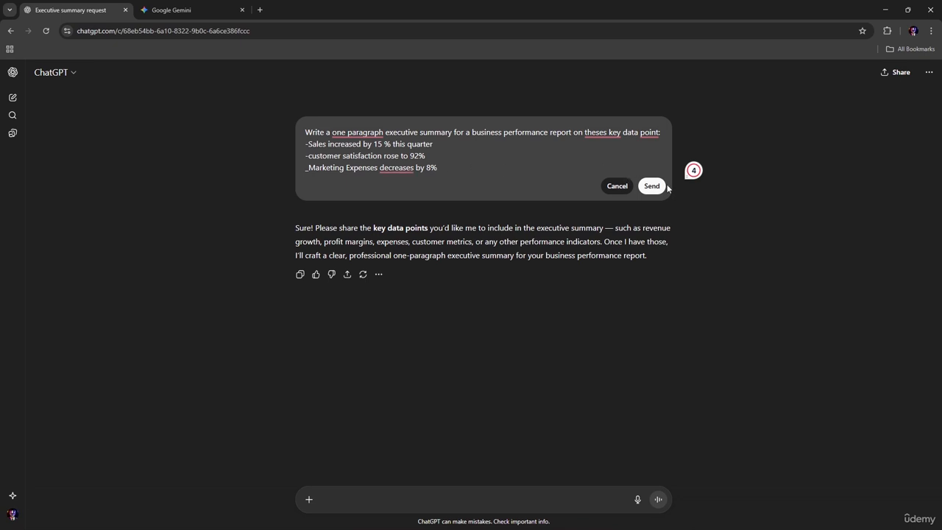
{"action": "left_click", "coordinate": [660, 184]}
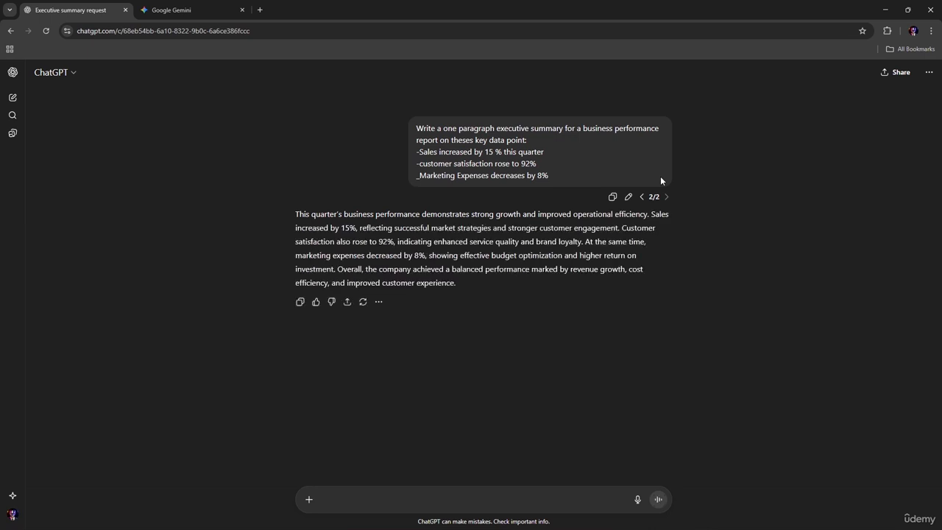
Copy ChatGPT's generated paragraph and paste it beneath the Executive Summary heading in the Word report template
{"action": "left_click", "coordinate": [300, 302]}
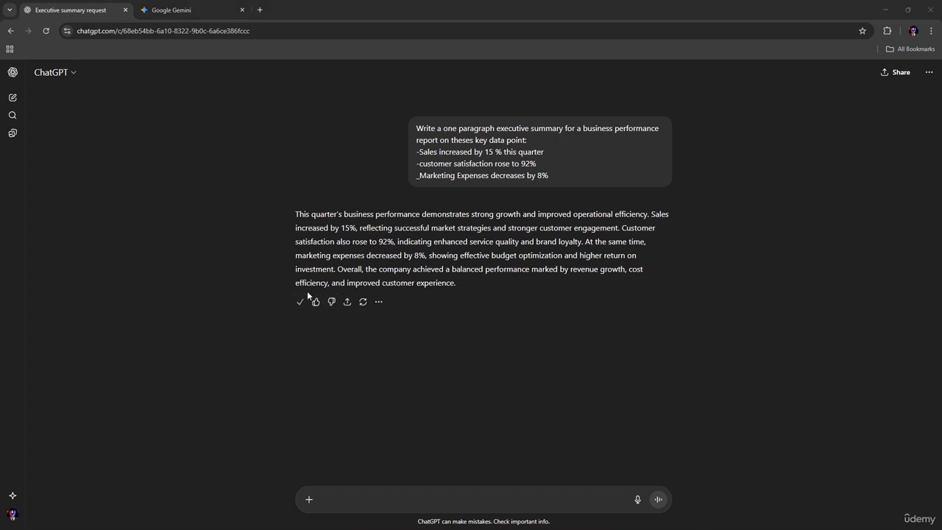
{"action": "key", "text": "alt+Tab"}
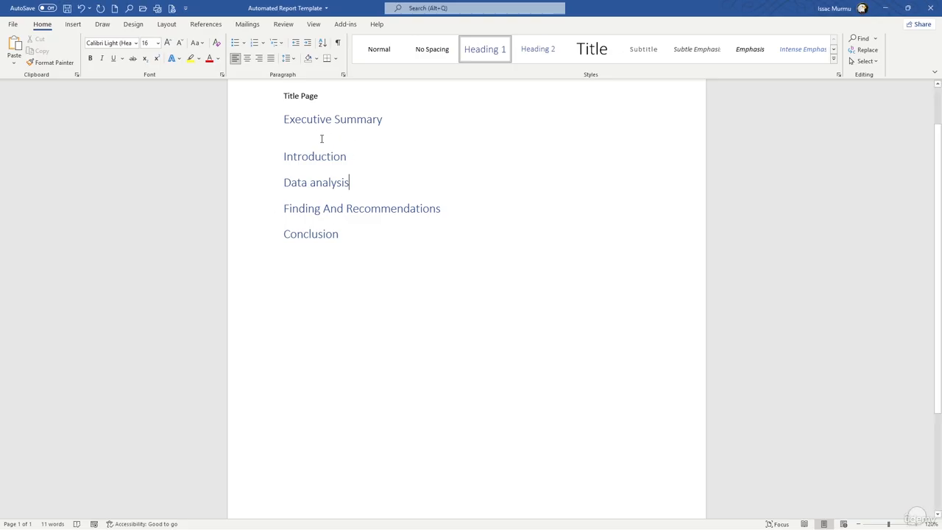
{"action": "left_click", "coordinate": [316, 137]}
{"action": "key", "text": "ctrl+v"}
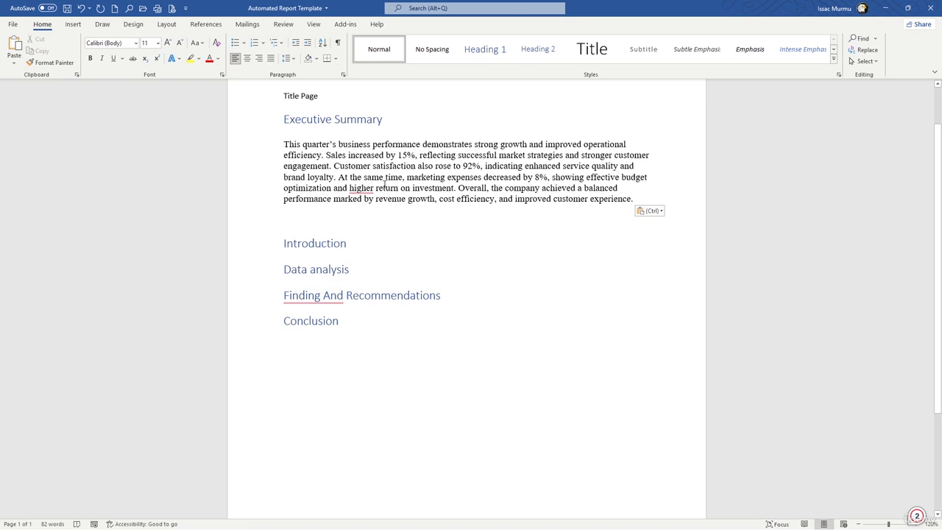
Add an empty body-text line beneath the Introduction heading
{"action": "left_click", "coordinate": [342, 261]}
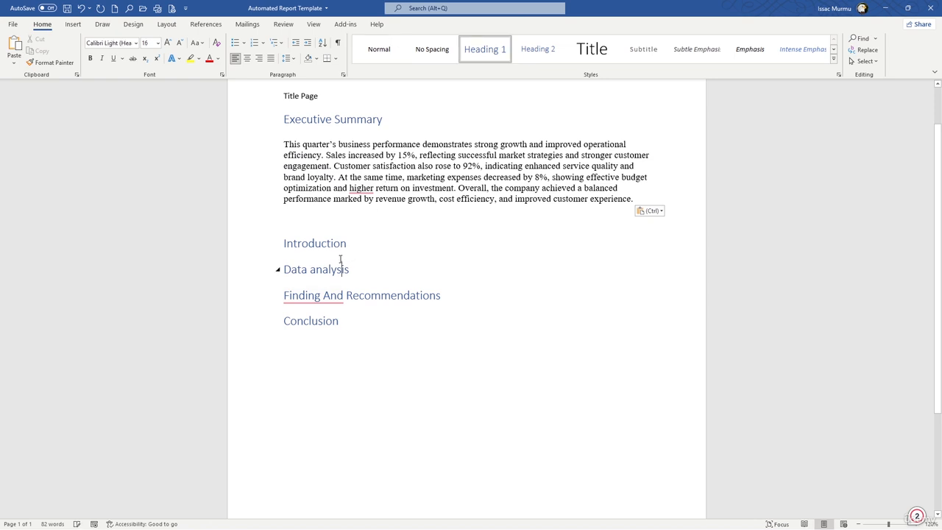
{"action": "left_click", "coordinate": [356, 245]}
{"action": "key", "text": "Return"}
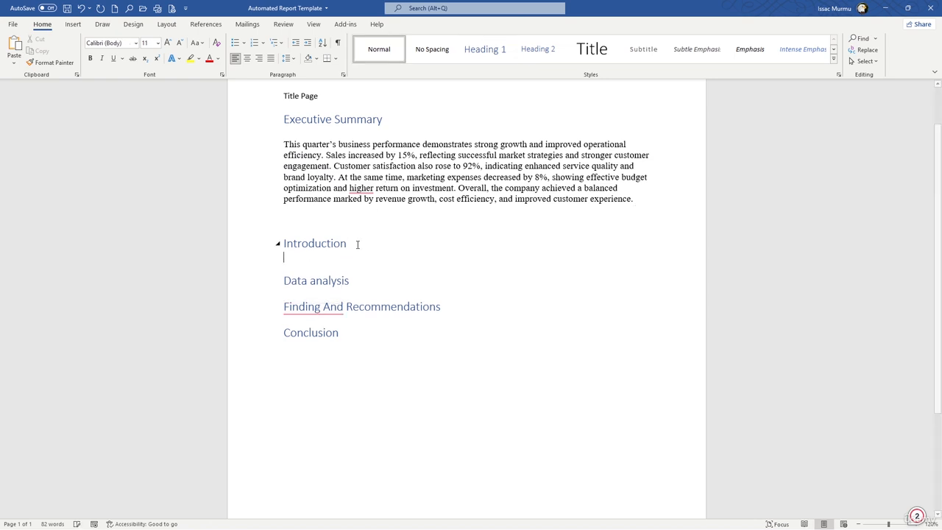
Switch back to the ChatGPT conversation in the browser and begin a new prompt with "Generate a professional report introduction"
{"action": "key", "text": "super+Tab"}
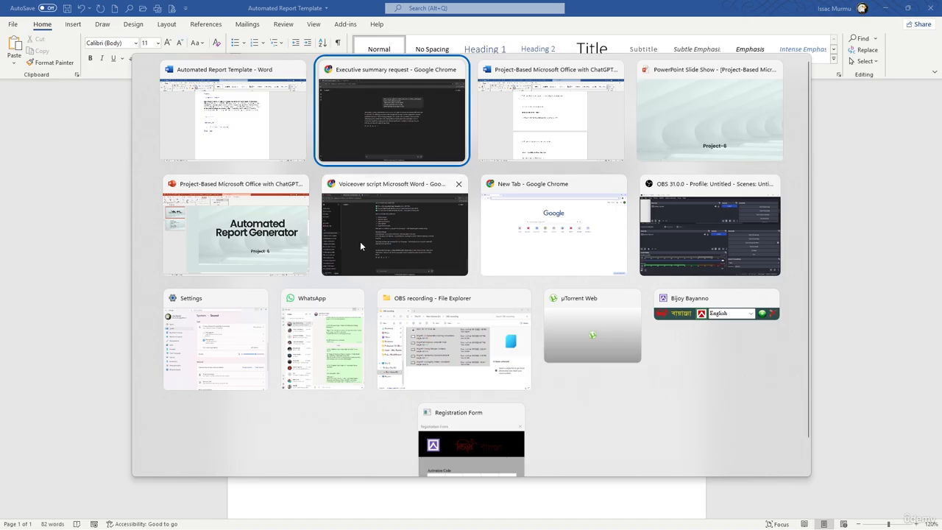
{"action": "key", "text": "Return"}
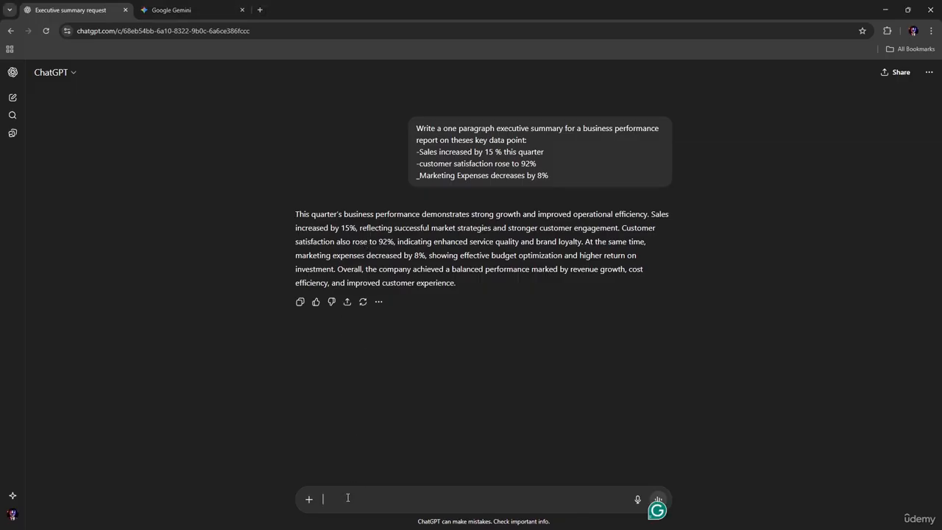
{"action": "type", "text": "Generarte"}
{"action": "key", "text": "BackSpace"}
{"action": "key", "text": "BackSpace"}
{"action": "key", "text": "BackSpace"}
{"action": "type", "text": "ate a profe"}
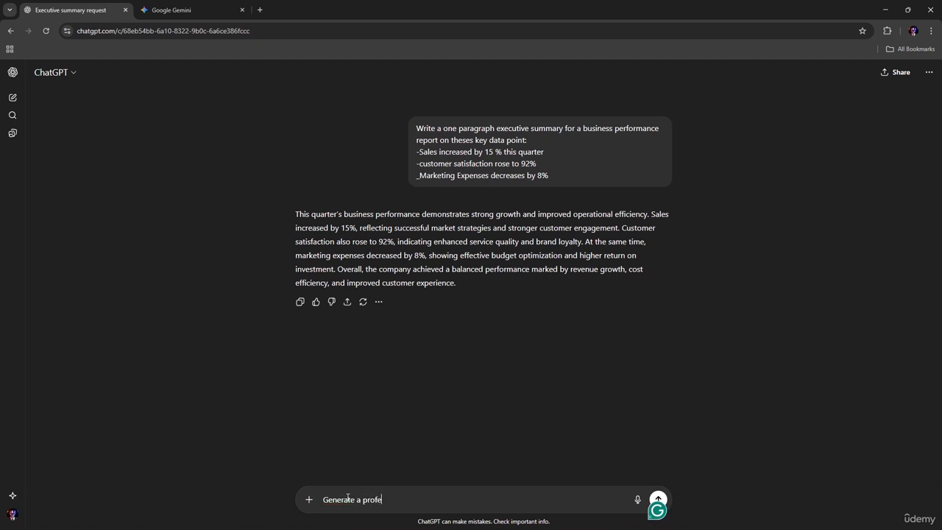
{"action": "type", "text": "ssional report introuduction f"}
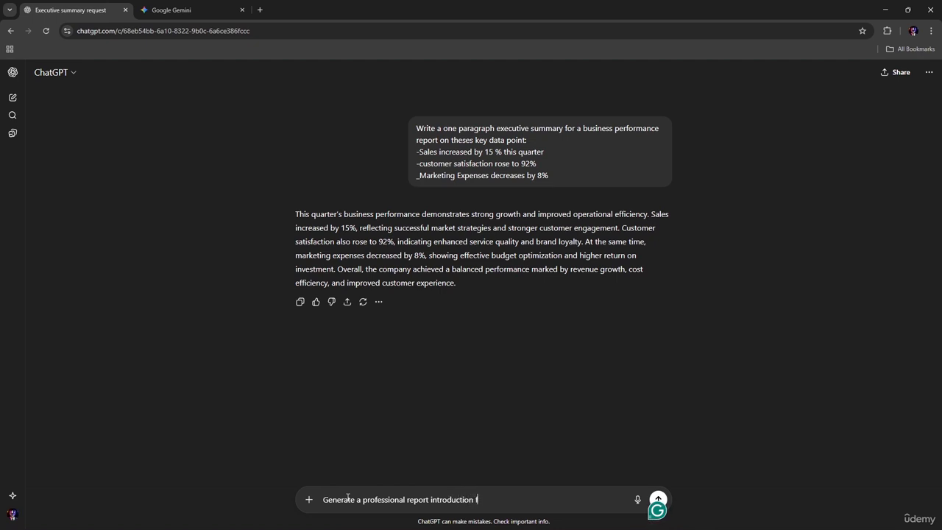
Continue the introduction prompt with "for a quarterly sales report"
{"action": "type", "text": "or aqua"}
{"action": "key", "text": "BackSpace"}
{"action": "key", "text": "BackSpace"}
{"action": "key", "text": "BackSpace"}
{"action": "type", "text": "quat"}
{"action": "type", "text": "a"}
{"action": "type", "text": "rterly sa"}
{"action": "type", "text": "les reop"}
{"action": "key", "text": "BackSpace"}
{"action": "key", "text": "BackSpace"}
{"action": "type", "text": "port"}
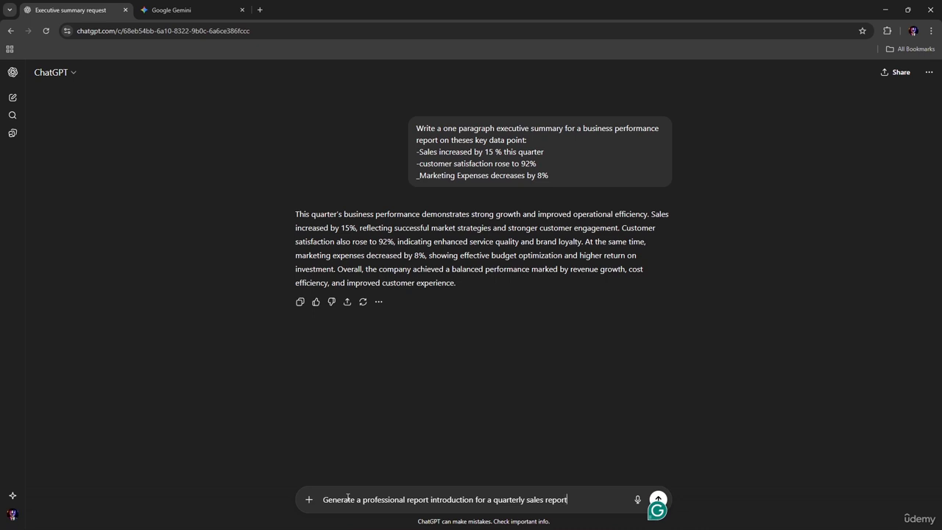
Extend the prompt with ", summarizing the purpose, scope"
{"action": "type", "text": ", summarizing the p"}
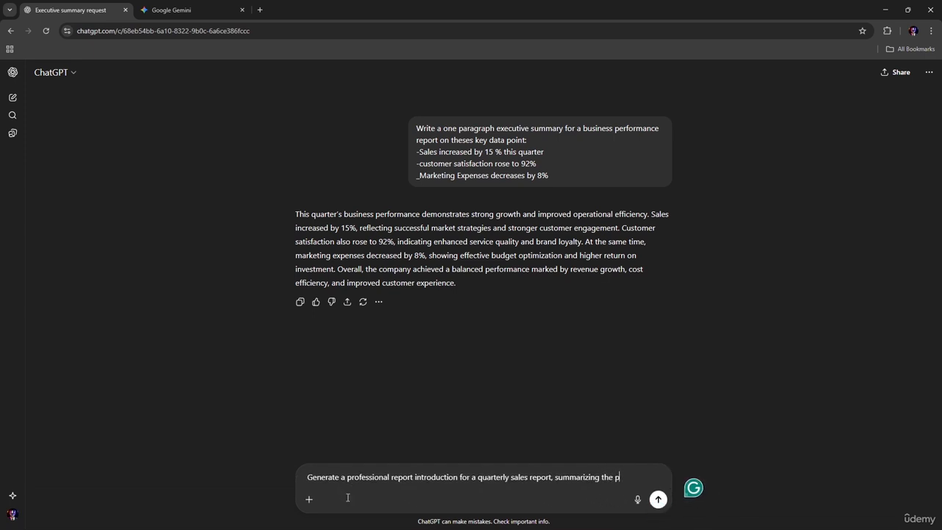
{"action": "type", "text": "urpose, scorpe"}
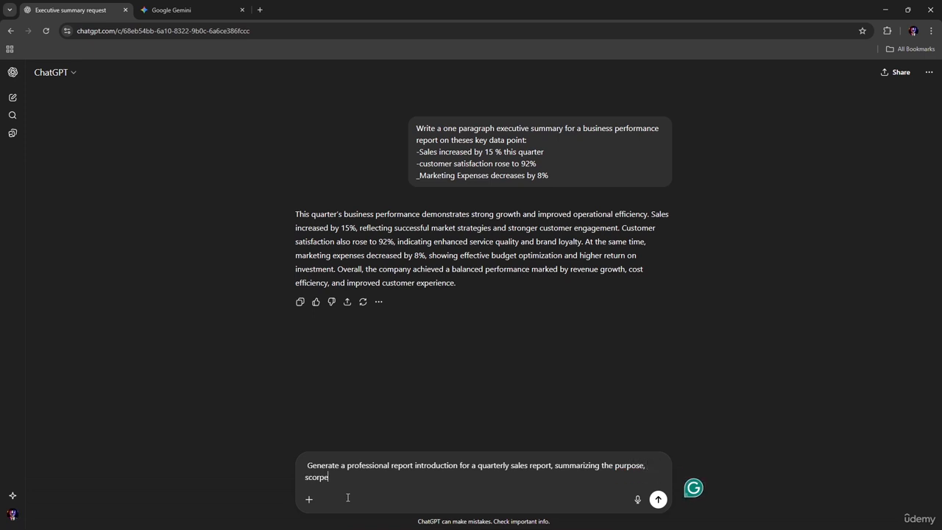
{"action": "key", "text": "BackSpace"}
{"action": "key", "text": "BackSpace"}
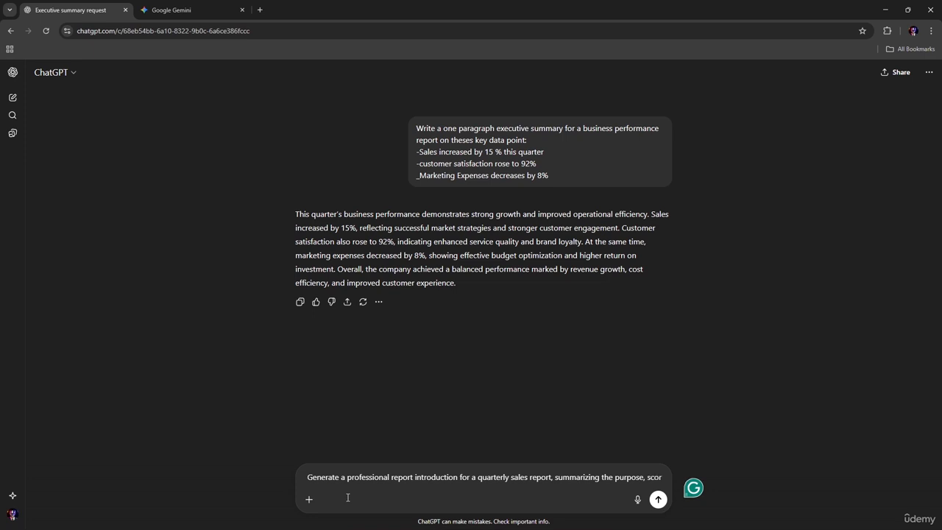
{"action": "type", "text": "pr"}
{"action": "key", "text": "BackSpace"}
{"action": "type", "text": "e"}
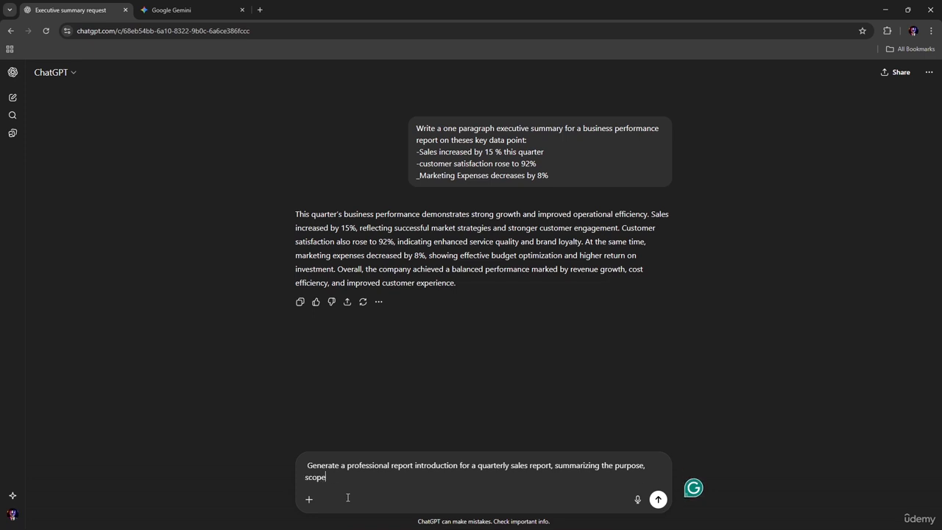
Finish the prompt with ", and methods of data analysis" and send it
{"action": "type", "text": ",a nd"}
{"action": "type", "text": "and "}
{"action": "type", "text": "metho"}
{"action": "type", "text": "d"}
{"action": "key", "text": "BackSpace"}
{"action": "type", "text": "ds of data analyis"}
{"action": "key", "text": "BackSpace"}
{"action": "type", "text": "sis"}
{"action": "key", "text": "Return"}
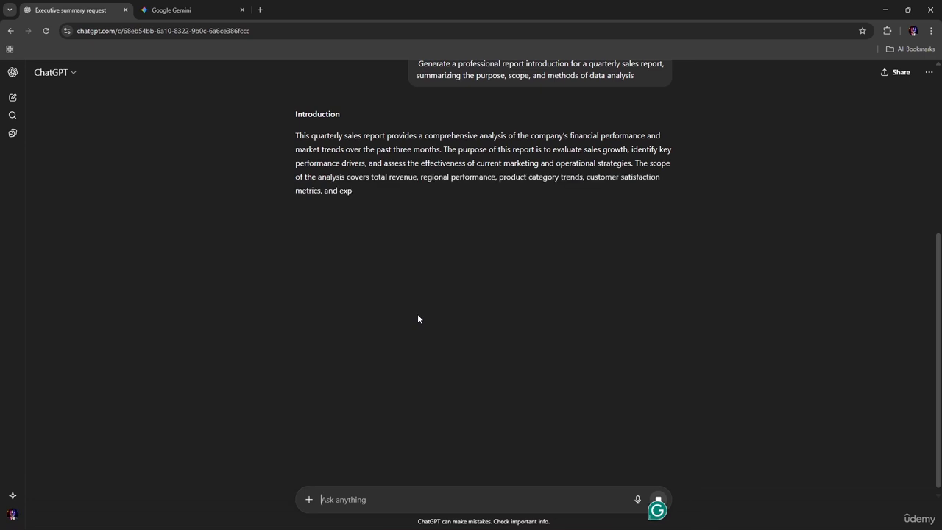
Copy ChatGPT's generated introduction and paste it beneath the Introduction heading in the Word report template
{"action": "scroll", "coordinate": [443, 261], "scroll_direction": "up", "scroll_amount": 4}
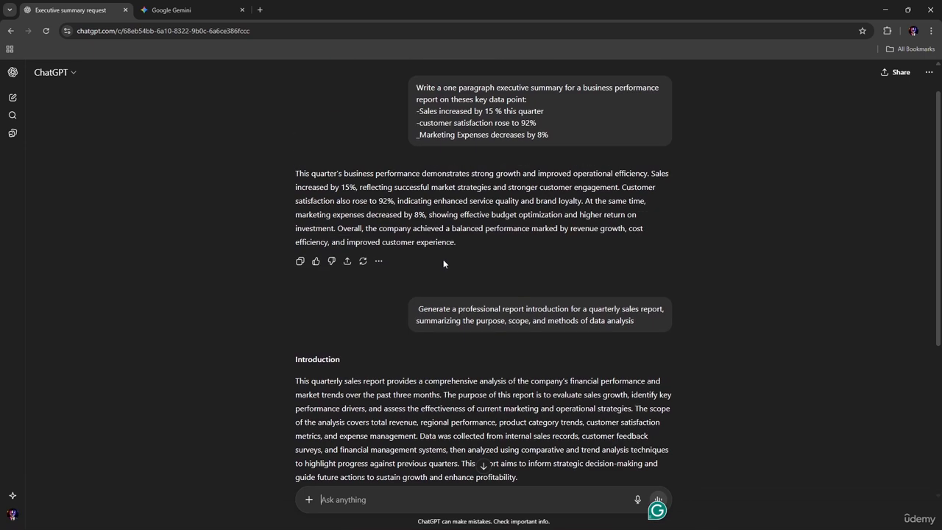
{"action": "scroll", "coordinate": [370, 282], "scroll_direction": "down", "scroll_amount": 2}
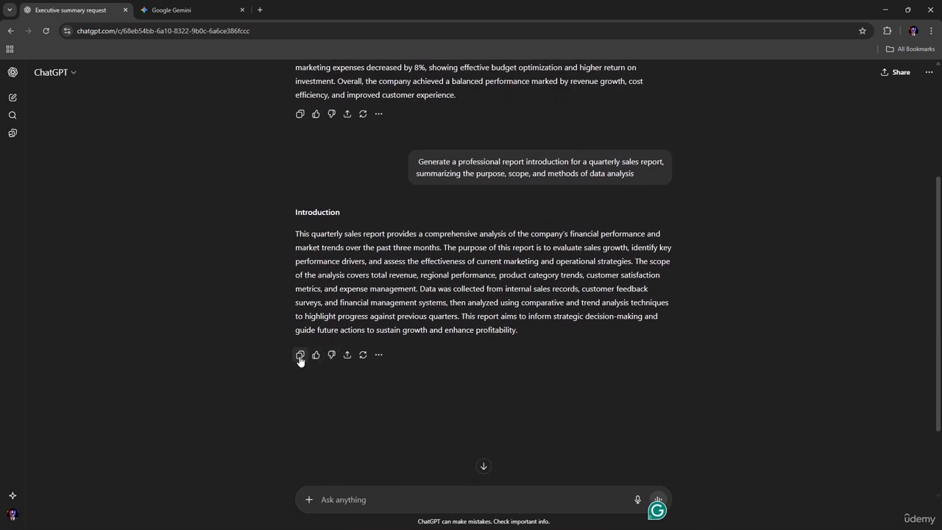
{"action": "left_click", "coordinate": [301, 357]}
{"action": "key", "text": "alt+Tab"}
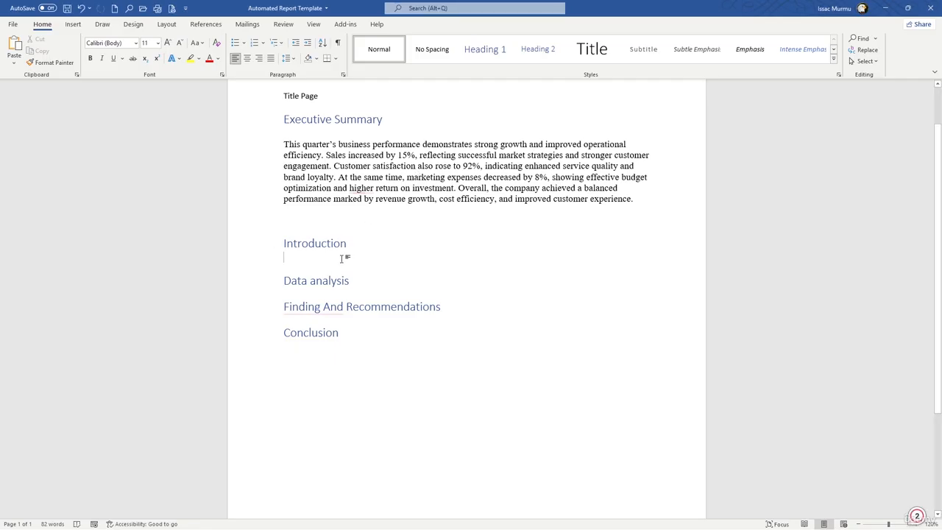
{"action": "key", "text": "ctrl+v"}
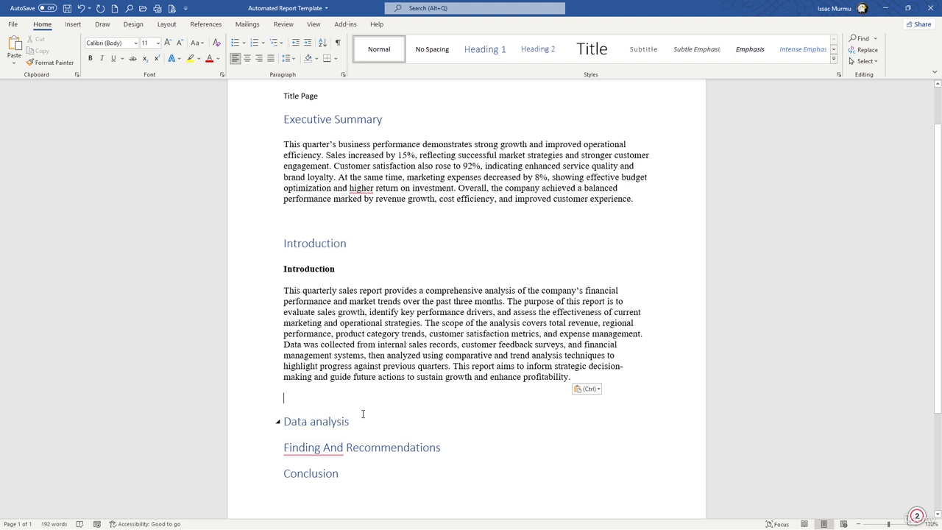
Switch back to ChatGPT and send the prompt "write a short conclusion summarizing key finding and next steps for business growth"
{"action": "key", "text": "alt+Tab"}
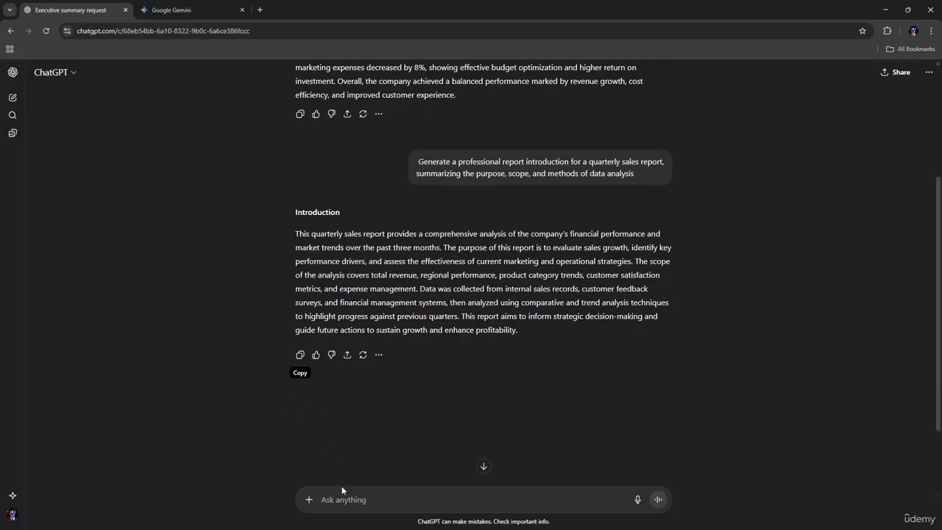
{"action": "left_click", "coordinate": [349, 495]}
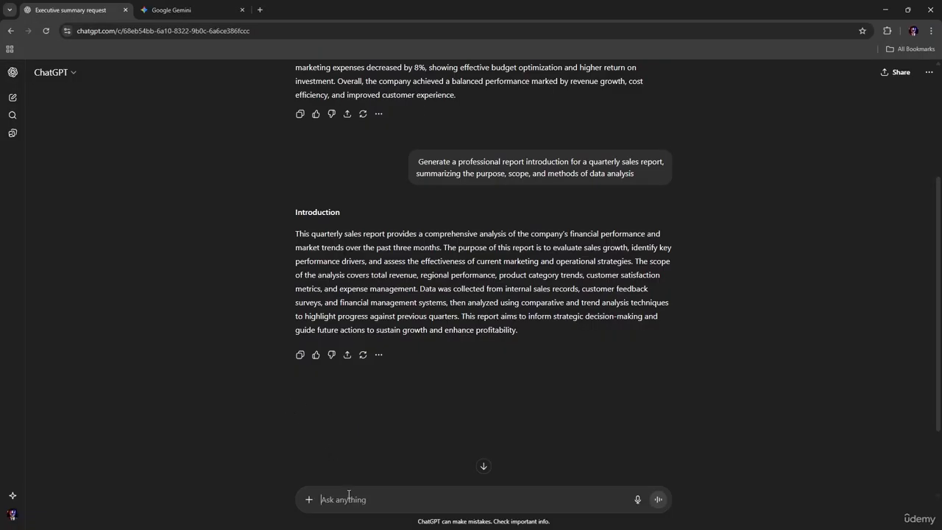
{"action": "type", "text": "wr"}
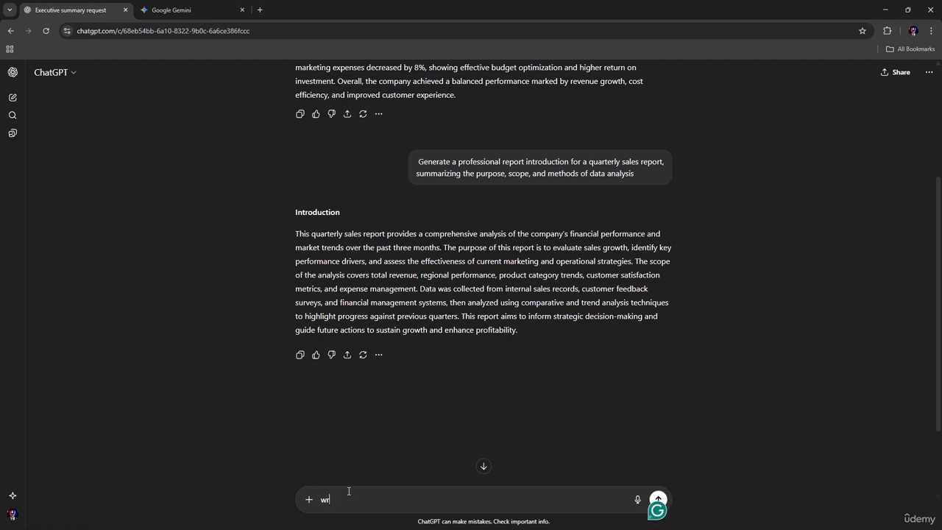
{"action": "type", "text": "eite a short conclusion summarizing ke"}
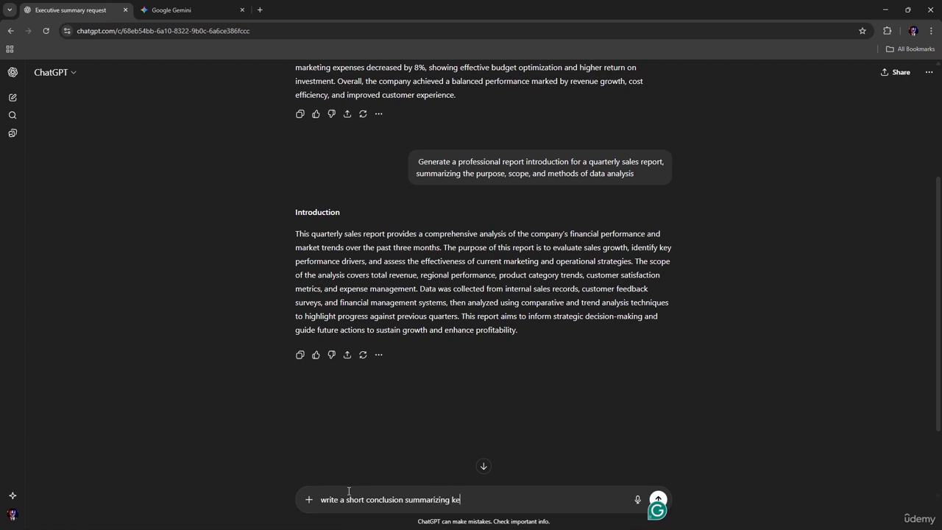
{"action": "type", "text": "y finding and next steps for business growht"}
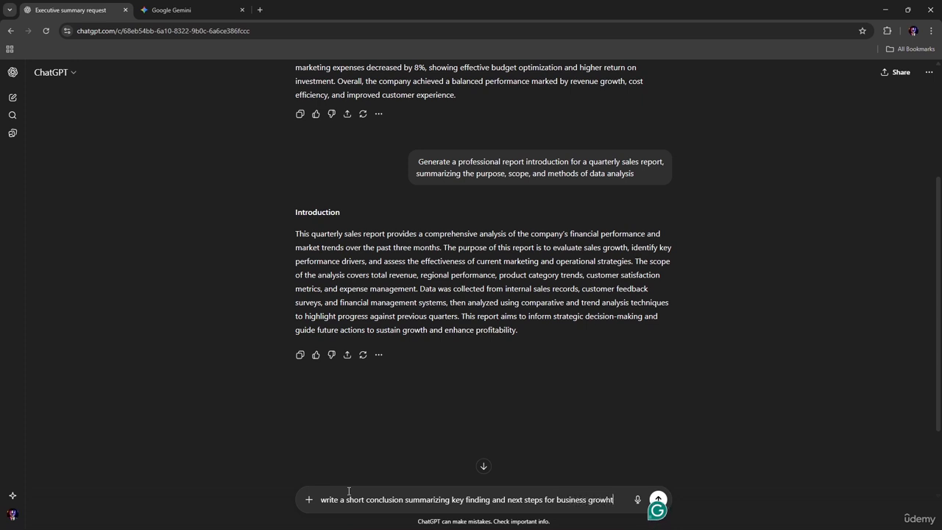
{"action": "type", "text": "th"}
{"action": "key", "text": "Return"}
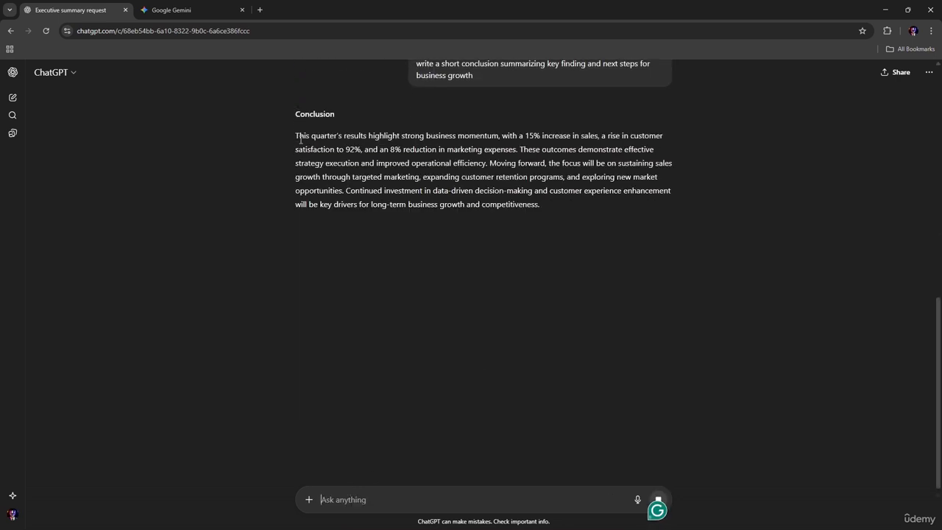
Copy the generated conclusion and paste it on a new line beneath the Conclusion heading in the Word report
{"action": "left_click", "coordinate": [300, 230]}
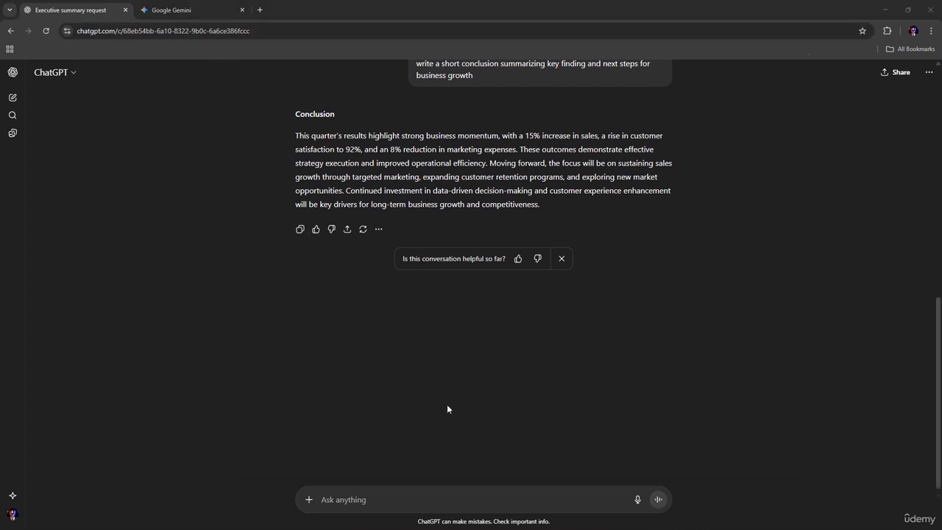
{"action": "key", "text": "alt+Tab"}
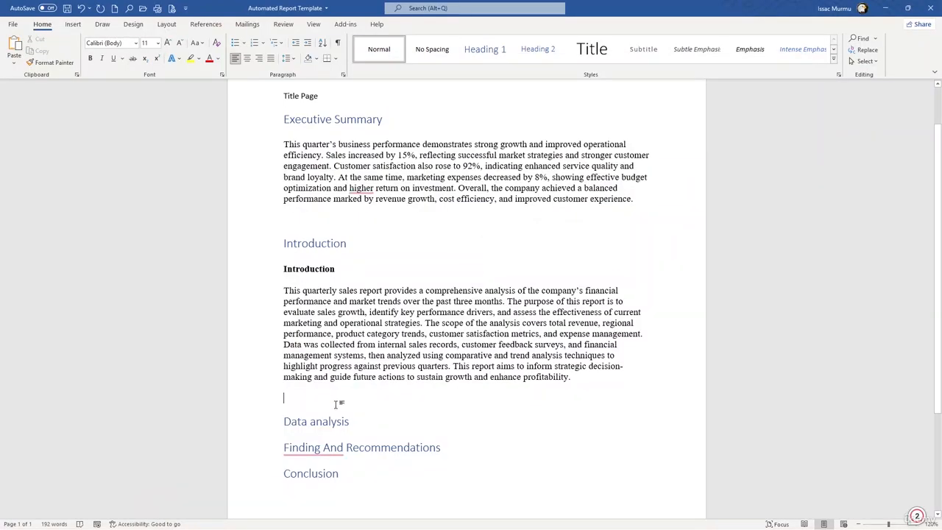
{"action": "left_click", "coordinate": [352, 482]}
{"action": "key", "text": "Return"}
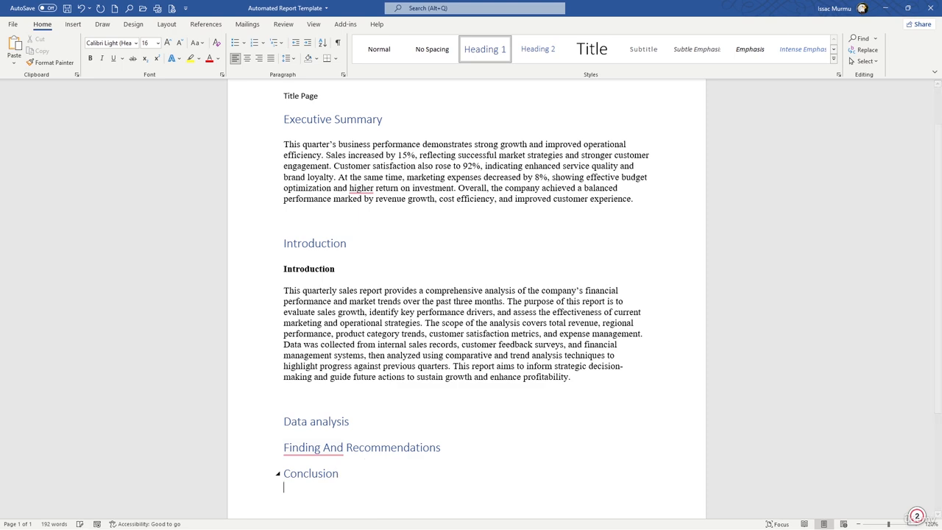
{"action": "key", "text": "ctrl+v"}
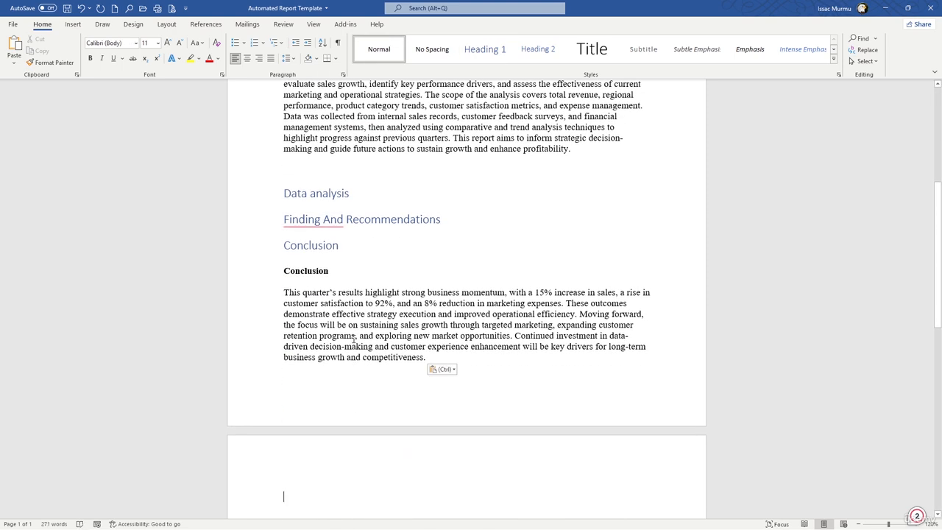
Delete the duplicate bold "Conclusion" and "Introduction" titles pasted beneath their section headings
{"action": "left_click_drag", "start_coordinate": [331, 271], "coordinate": [271, 267]}
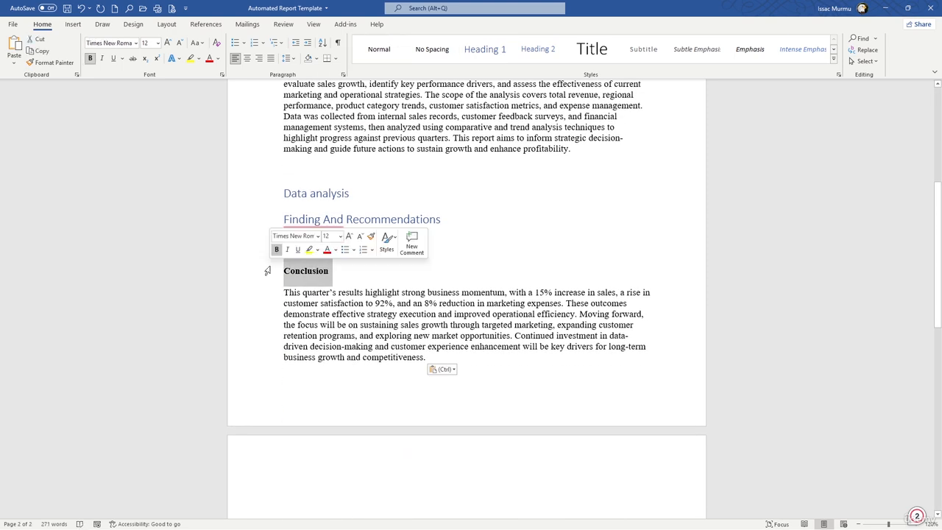
{"action": "key", "text": "Delete"}
{"action": "scroll", "coordinate": [275, 269], "scroll_direction": "up", "scroll_amount": 5}
{"action": "scroll", "coordinate": [359, 251], "scroll_direction": "up", "scroll_amount": 1}
{"action": "left_click_drag", "start_coordinate": [354, 278], "coordinate": [276, 298]}
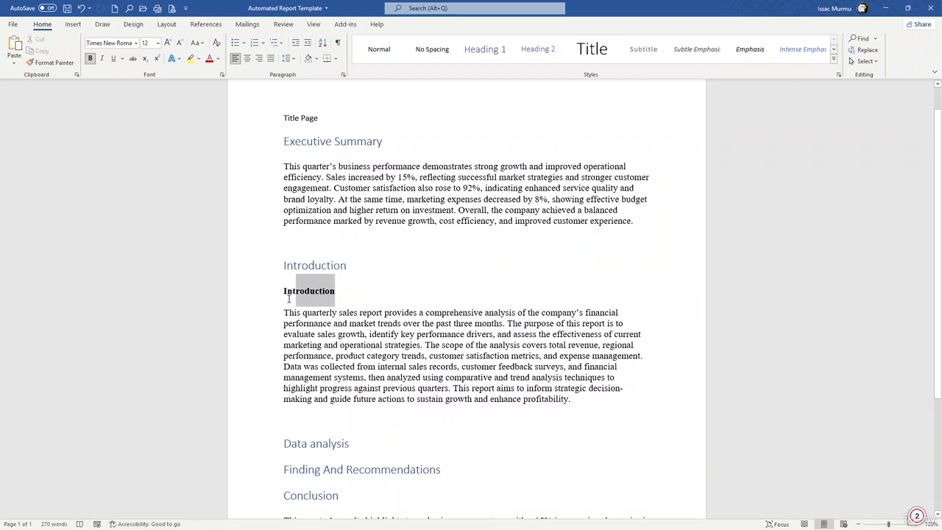
{"action": "key", "text": "Delete"}
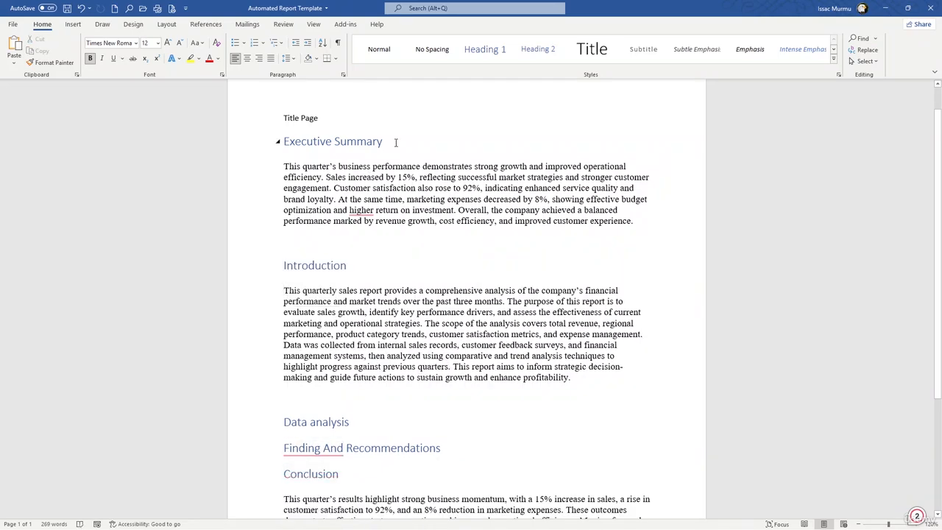
{"action": "scroll", "coordinate": [299, 278], "scroll_direction": "down", "scroll_amount": 1}
{"action": "scroll", "coordinate": [299, 278], "scroll_direction": "down", "scroll_amount": 1}
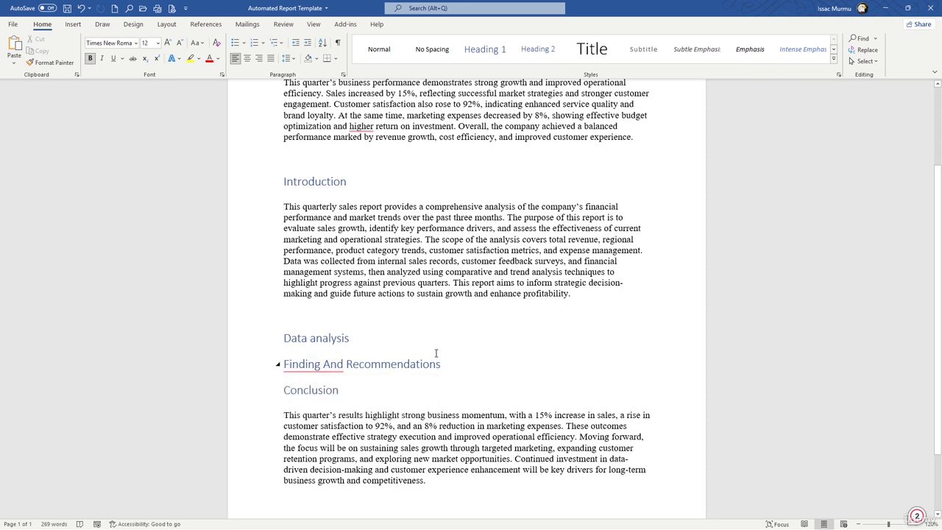
{"action": "left_click", "coordinate": [335, 362]}
{"action": "left_click", "coordinate": [360, 127]}
Add an empty line above the Title Page text and insert a table with five columns and three rows there
{"action": "scroll", "coordinate": [409, 133], "scroll_direction": "up", "scroll_amount": 3}
{"action": "left_click", "coordinate": [323, 151]}
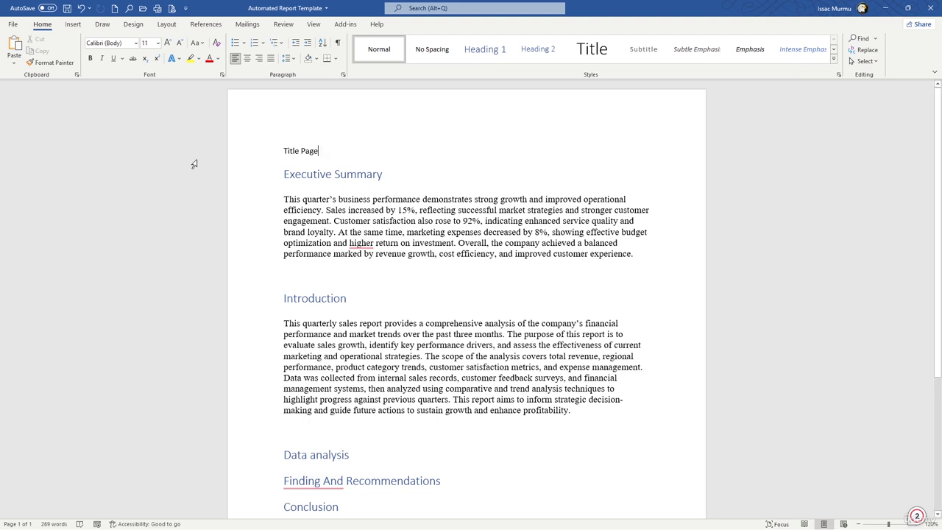
{"action": "left_click", "coordinate": [284, 151]}
{"action": "key", "text": "Return"}
{"action": "key", "text": "Up"}
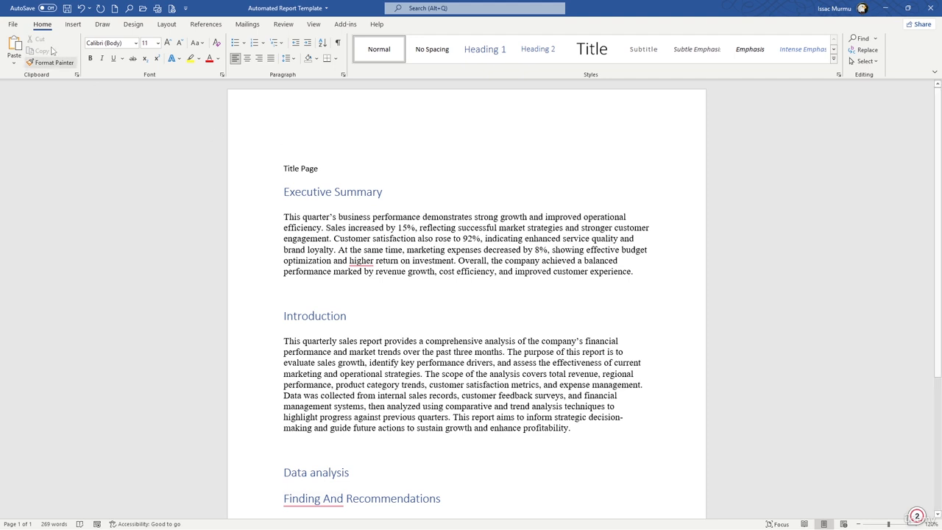
{"action": "left_click", "coordinate": [73, 23]}
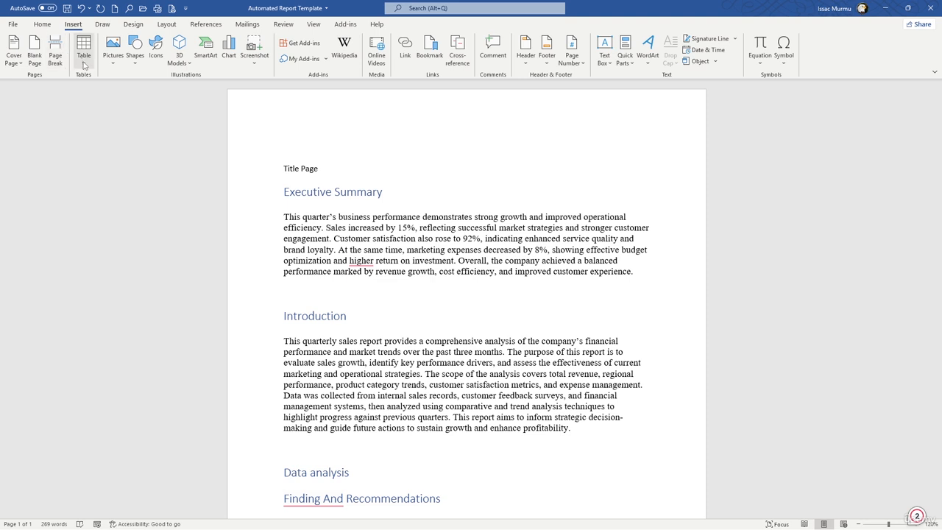
{"action": "left_click", "coordinate": [85, 60]}
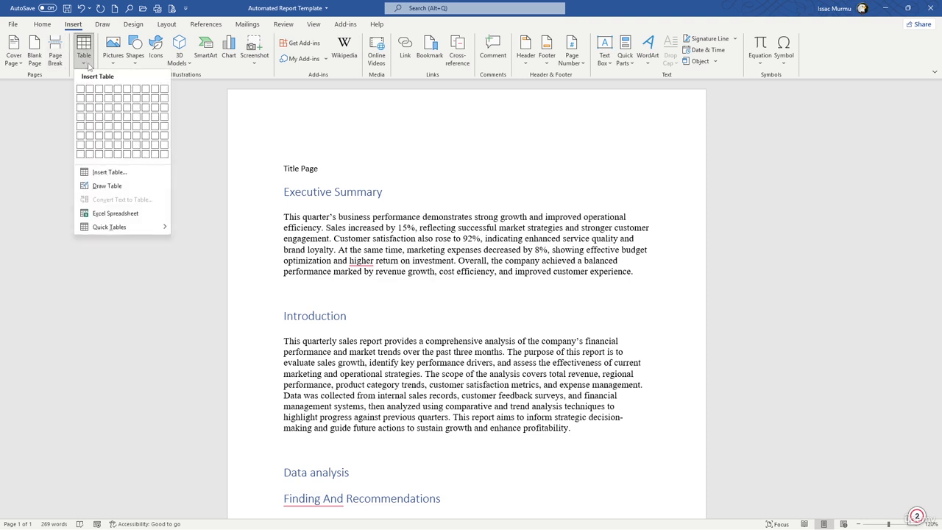
{"action": "left_click", "coordinate": [117, 108]}
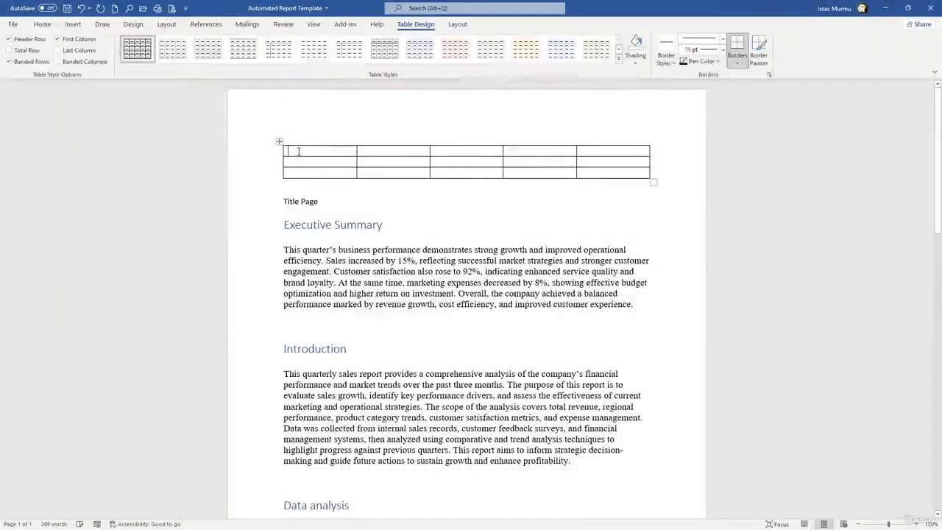
Fill the table's first four header cells with "Report Title", "Date", "Department" and "Key Data point"
{"action": "type", "text": "Re"}
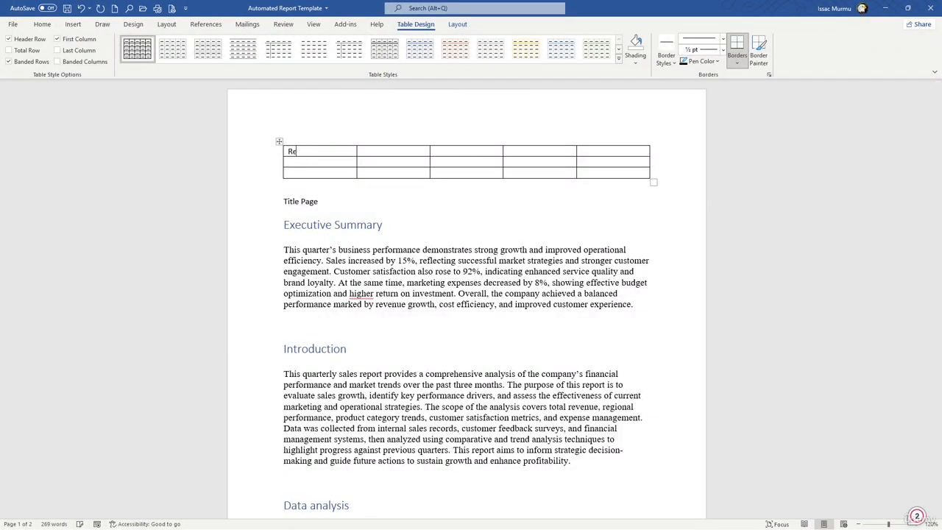
{"action": "type", "text": "prort Tie"}
{"action": "key", "text": "BackSpace"}
{"action": "type", "text": "tleAut"}
{"action": "key", "text": "BackSpace"}
{"action": "key", "text": "BackSpace"}
{"action": "key", "text": "BackSpace"}
{"action": "type", "text": "Date"}
{"action": "key", "text": "Tab"}
{"action": "type", "text": "Department"}
{"action": "key", "text": "Tab"}
{"action": "type", "text": "Ke"}
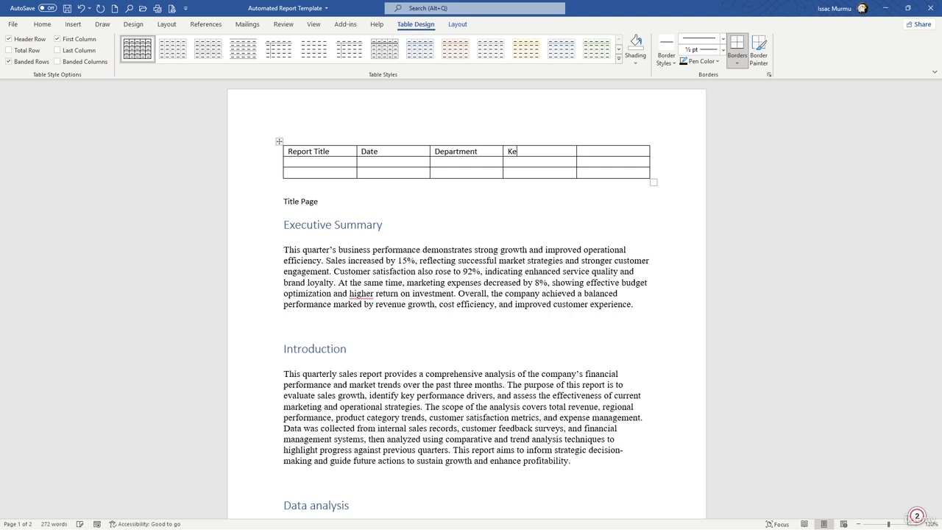
{"action": "type", "text": "y Data point"}
Delete the empty fifth column from the table
{"action": "left_click", "coordinate": [599, 144]}
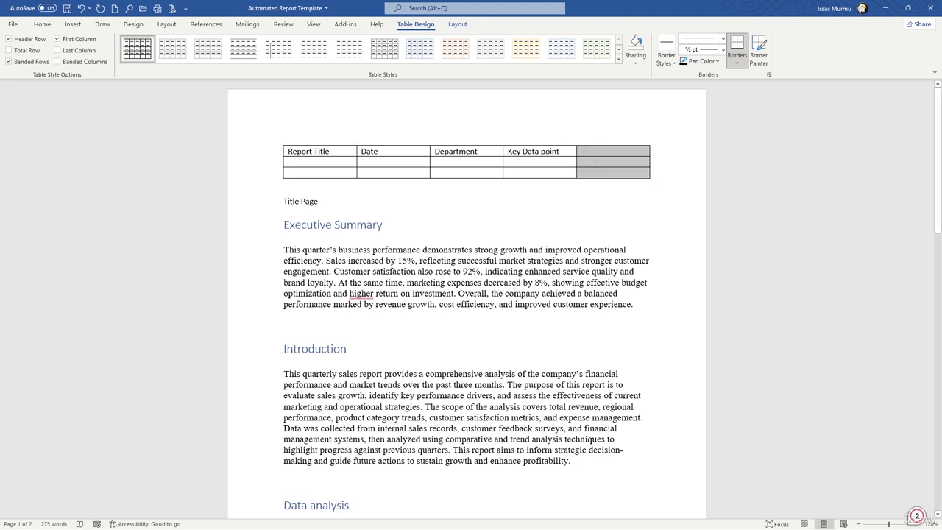
{"action": "right_click", "coordinate": [592, 165]}
{"action": "left_click", "coordinate": [630, 244]}
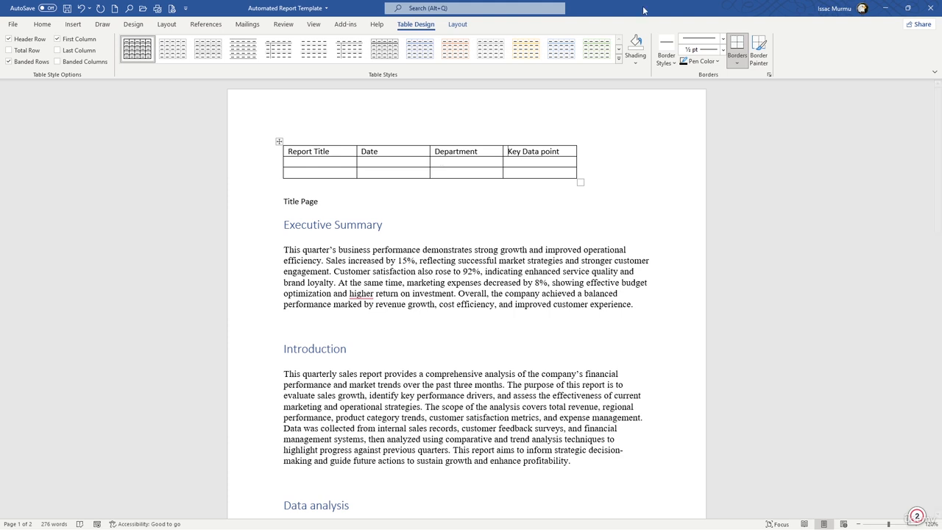
Insert the Title document property field directly before "Key Data point" in the table's last header cell
{"action": "left_click", "coordinate": [74, 24]}
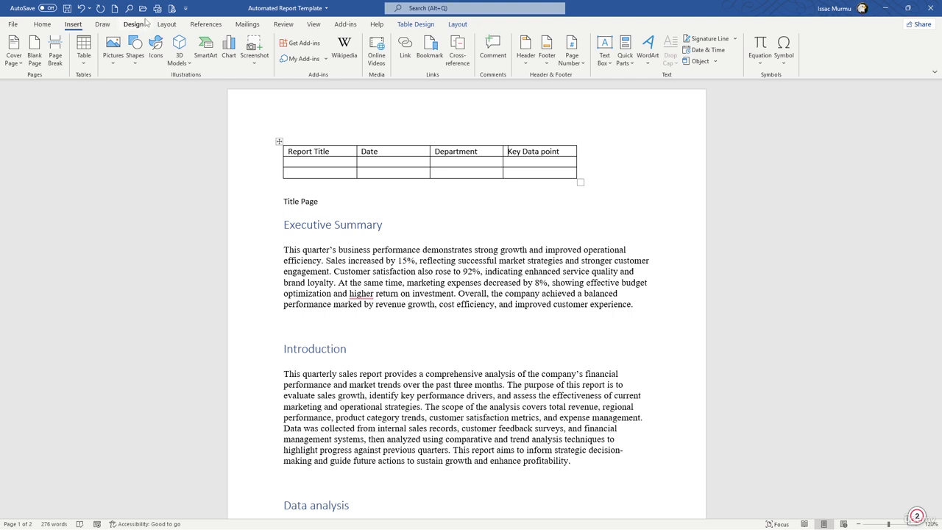
{"action": "left_click", "coordinate": [625, 52]}
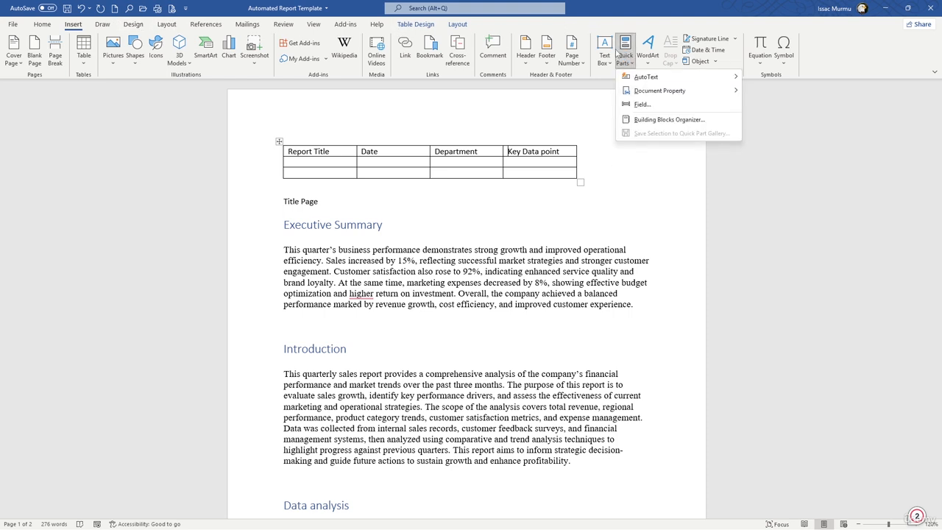
{"action": "mouse_move", "coordinate": [650, 93]}
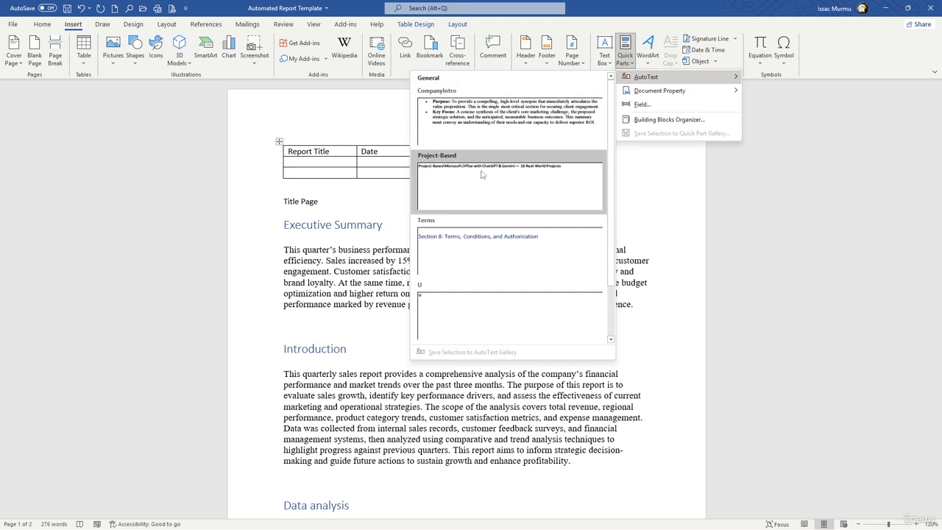
{"action": "scroll", "coordinate": [493, 225], "scroll_direction": "down", "scroll_amount": 1}
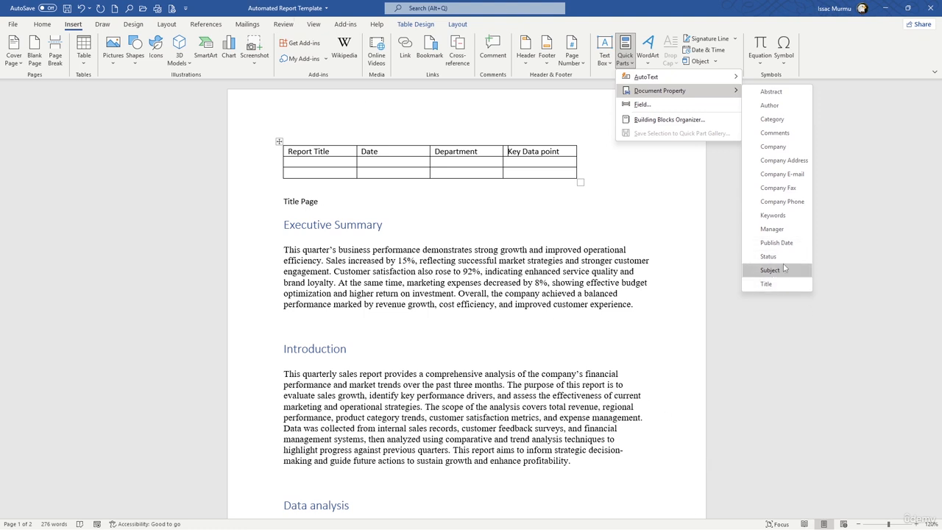
{"action": "left_click", "coordinate": [766, 284]}
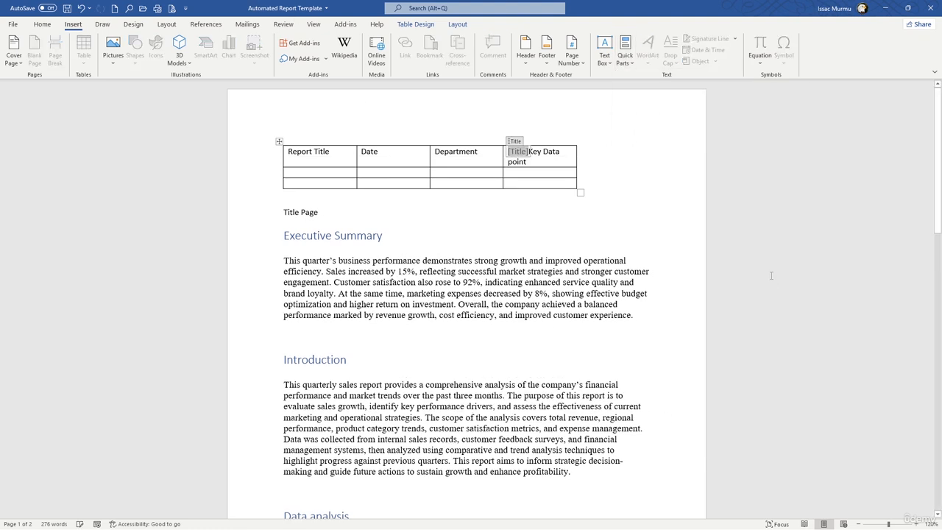
Move through the table's cells from the "Key Data point" header and add an empty fourth row at its end
{"action": "left_click", "coordinate": [570, 158]}
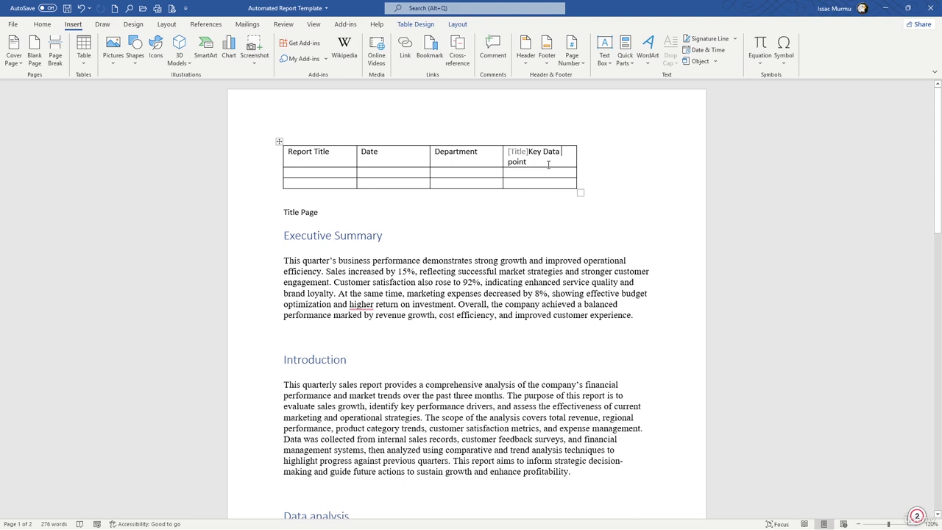
{"action": "key", "text": "Tab"}
{"action": "key", "text": "Tab"}
{"action": "key", "text": "Tab"}
{"action": "key", "text": "Tab"}
{"action": "key", "text": "Tab"}
{"action": "key", "text": "Tab"}
{"action": "key", "text": "Tab"}
{"action": "key", "text": "Tab"}
{"action": "key", "text": "Tab"}
{"action": "key", "text": "Tab"}
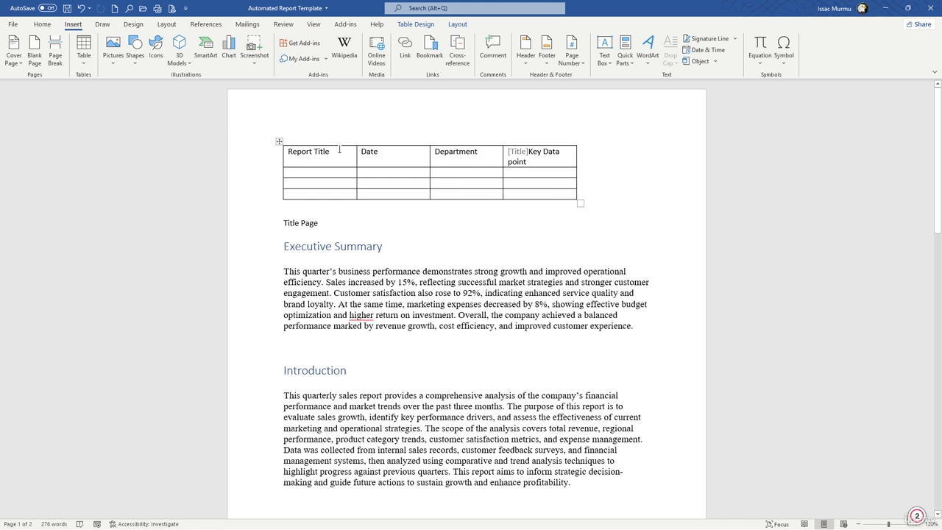
{"action": "left_click", "coordinate": [332, 153]}
{"action": "scroll", "coordinate": [355, 231], "scroll_direction": "down", "scroll_amount": 3}
{"action": "scroll", "coordinate": [356, 236], "scroll_direction": "up", "scroll_amount": 2}
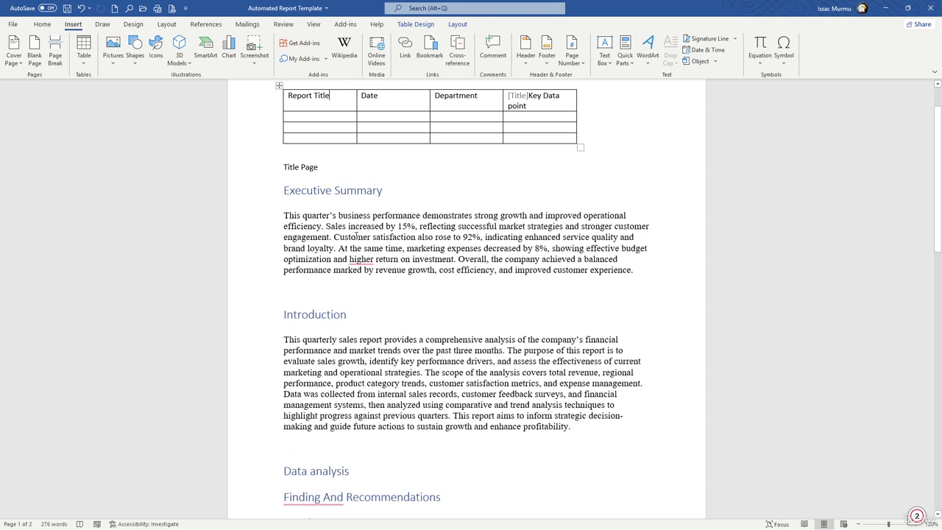
{"action": "scroll", "coordinate": [306, 212], "scroll_direction": "up", "scroll_amount": 2}
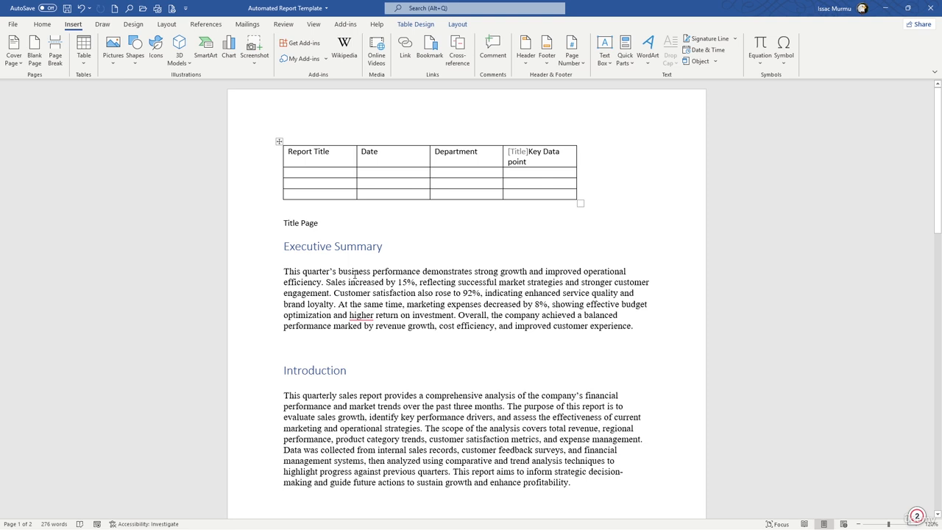
{"action": "scroll", "coordinate": [340, 315], "scroll_direction": "down", "scroll_amount": 3}
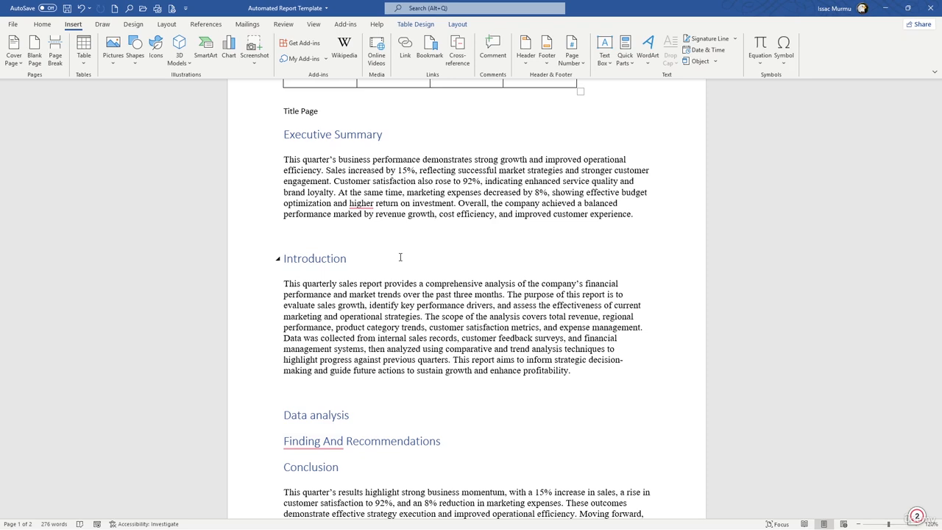
{"action": "scroll", "coordinate": [400, 257], "scroll_direction": "down", "scroll_amount": 3}
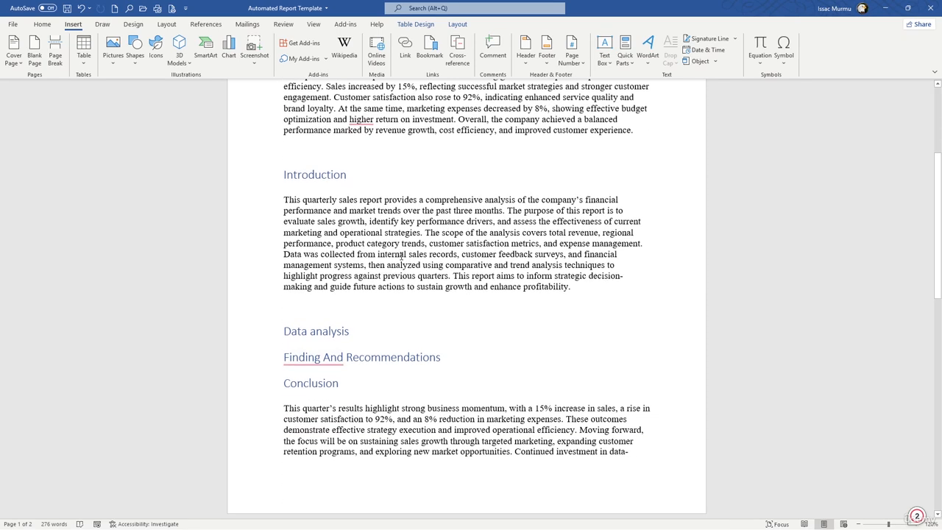